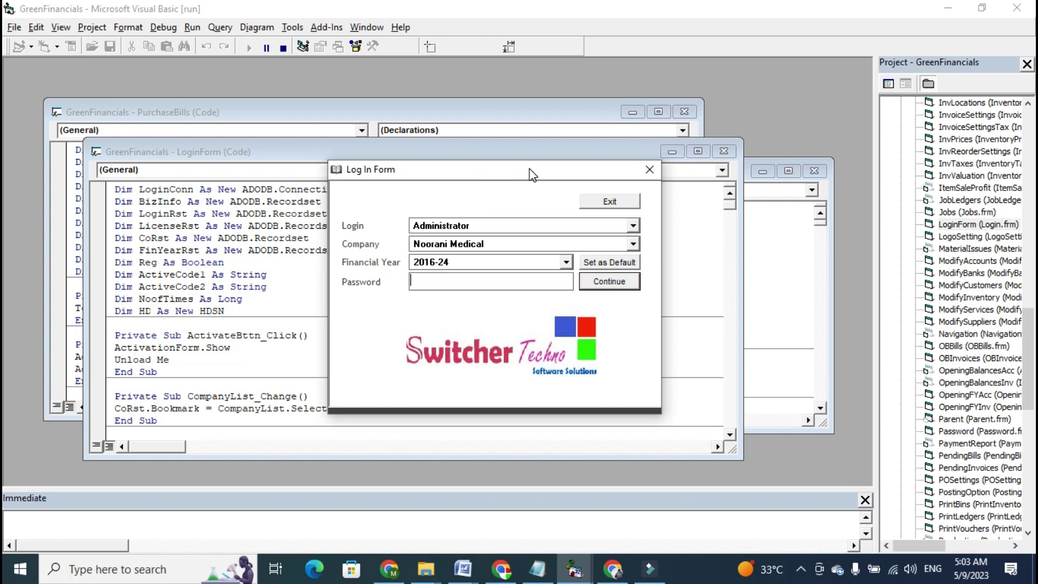
Step: Log in as Administrator for Noorani Medical and open the new item form with the MEDICINES category selected
{"action": "key", "text": "Return"}
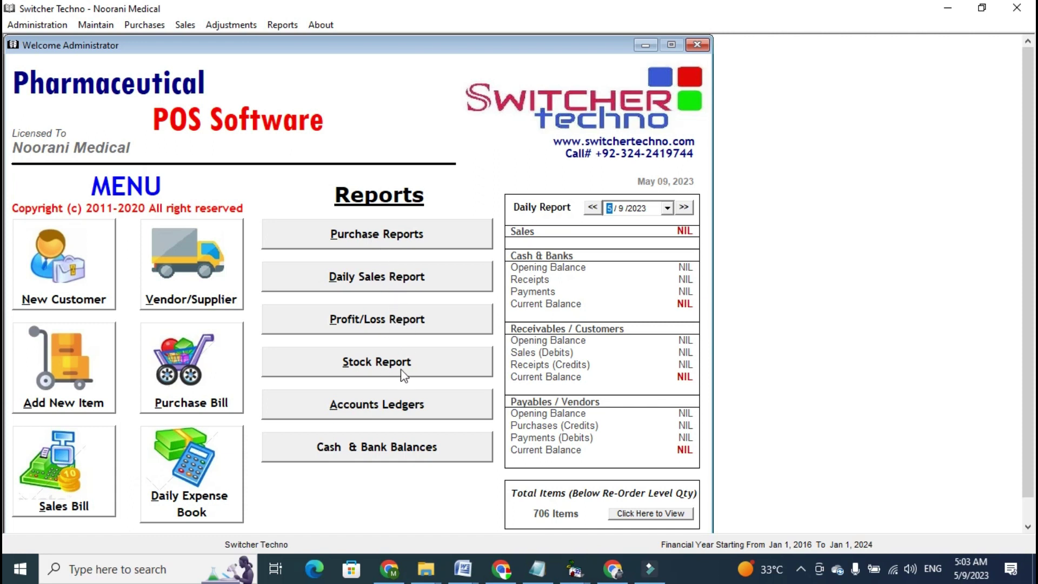
{"action": "left_click", "coordinate": [80, 377]}
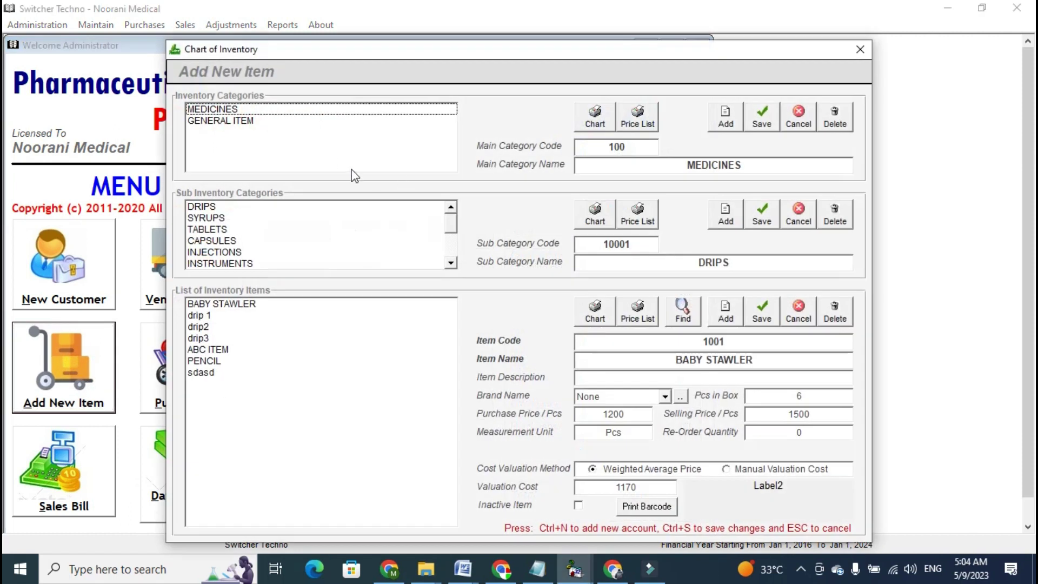
{"action": "left_click", "coordinate": [273, 111]}
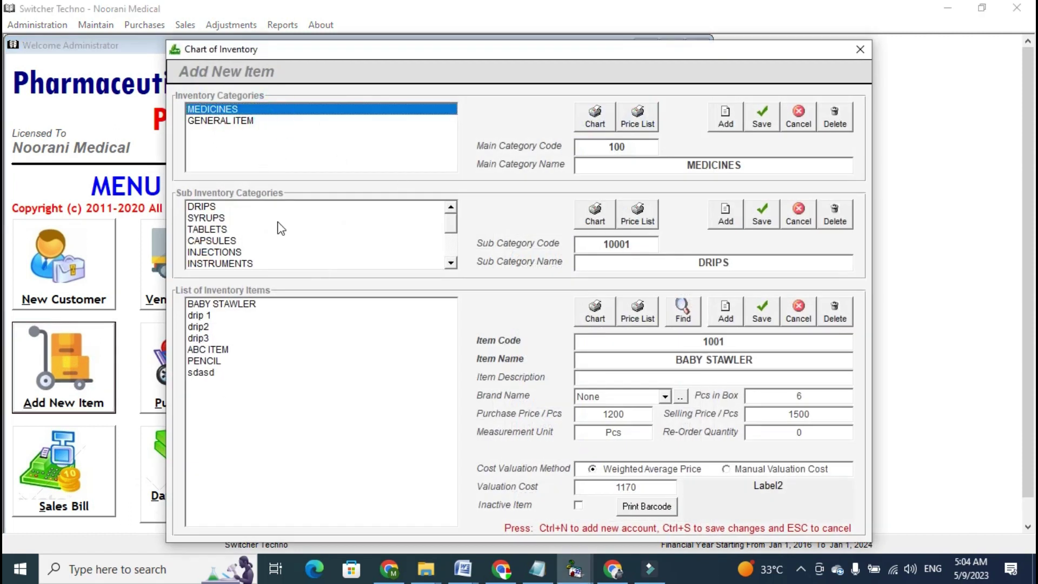
{"action": "left_click_drag", "start_coordinate": [420, 53], "coordinate": [398, 47]}
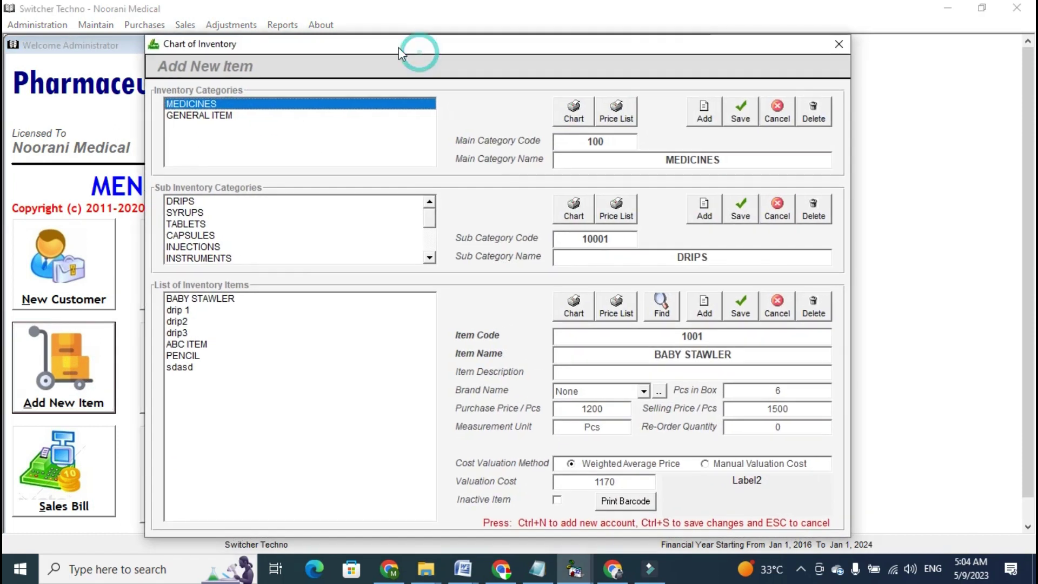
Step: Look through the item lists of the MEDICINES sub-categories, from DRIPS through LOTION and back to DRIPS
{"action": "left_click", "coordinate": [232, 105]}
{"action": "left_click", "coordinate": [207, 201]}
{"action": "key", "text": "Down"}
{"action": "key", "text": "Down"}
{"action": "key", "text": "Down"}
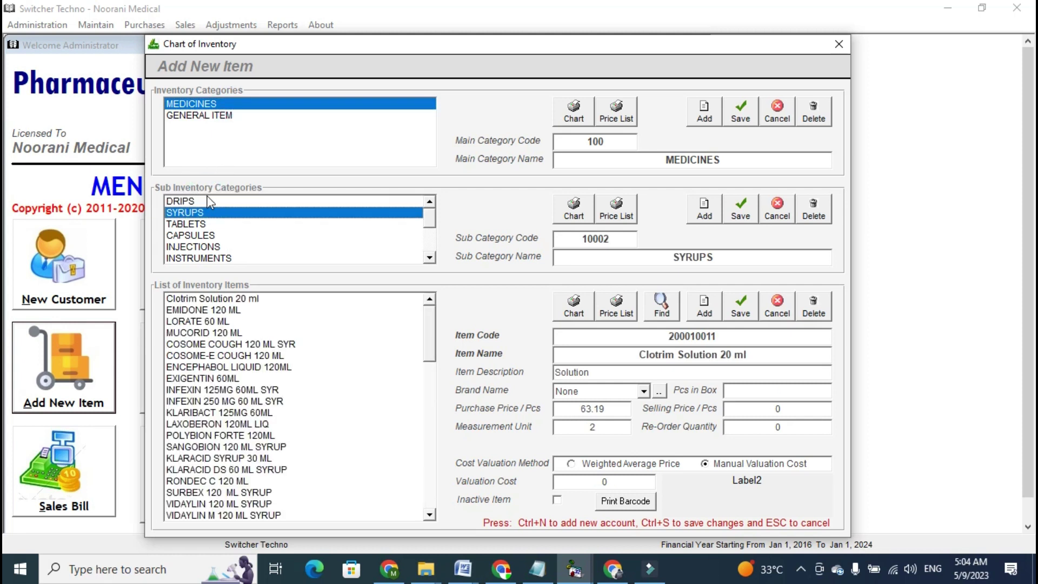
{"action": "key", "text": "Down"}
{"action": "key", "text": "Down"}
{"action": "key", "text": "Down"}
{"action": "key", "text": "Down"}
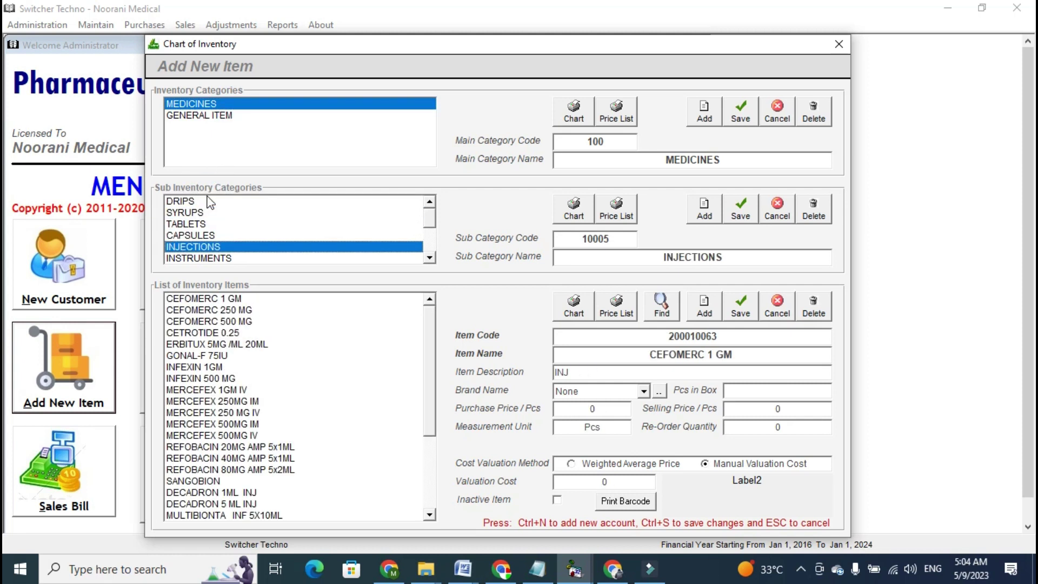
{"action": "key", "text": "Down"}
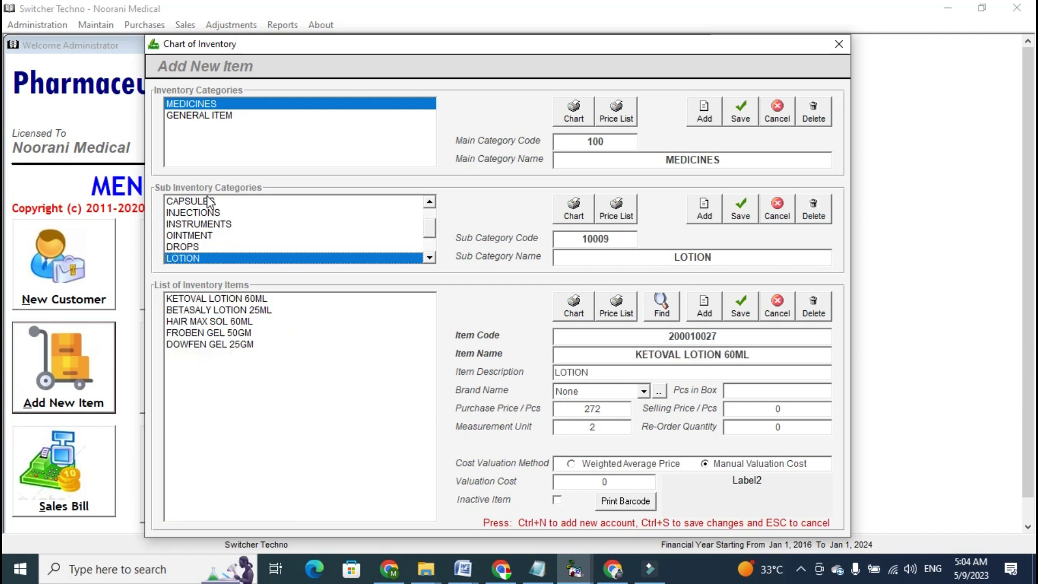
{"action": "key", "text": "Up"}
{"action": "key", "text": "Home"}
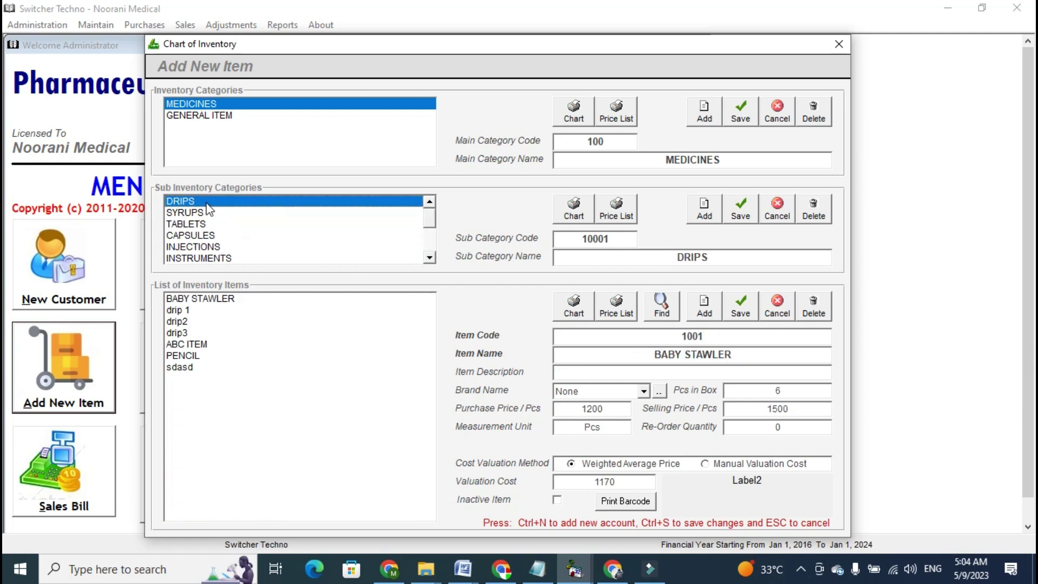
Step: Start a new item named PANADOL CFC in the TABLETS sub-category, with 12 pieces in a box
{"action": "left_click", "coordinate": [208, 213]}
{"action": "left_click", "coordinate": [206, 224]}
{"action": "left_click_drag", "start_coordinate": [238, 324], "coordinate": [264, 533]}
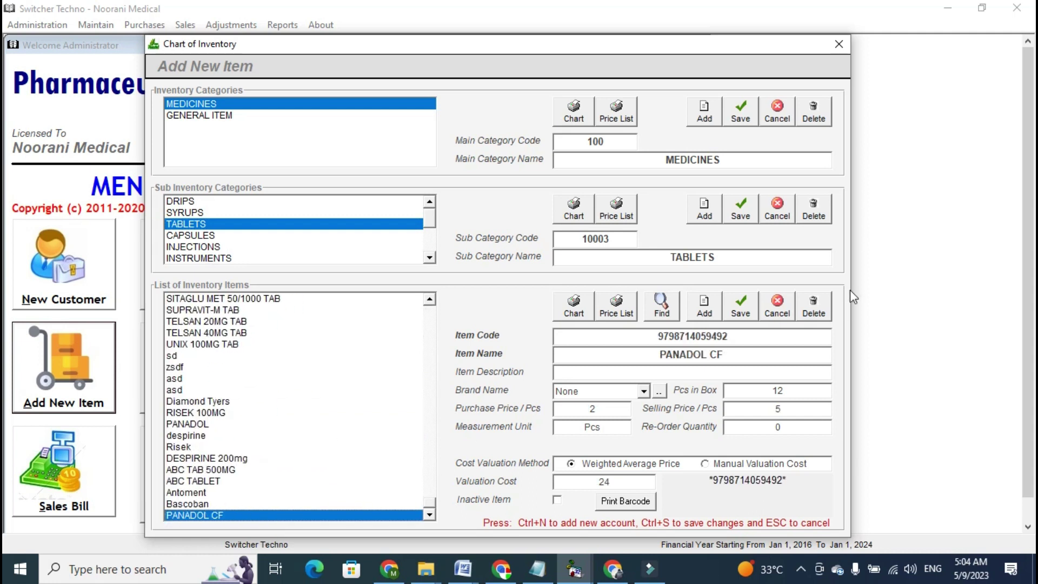
{"action": "left_click", "coordinate": [704, 308]}
{"action": "left_click", "coordinate": [717, 353]}
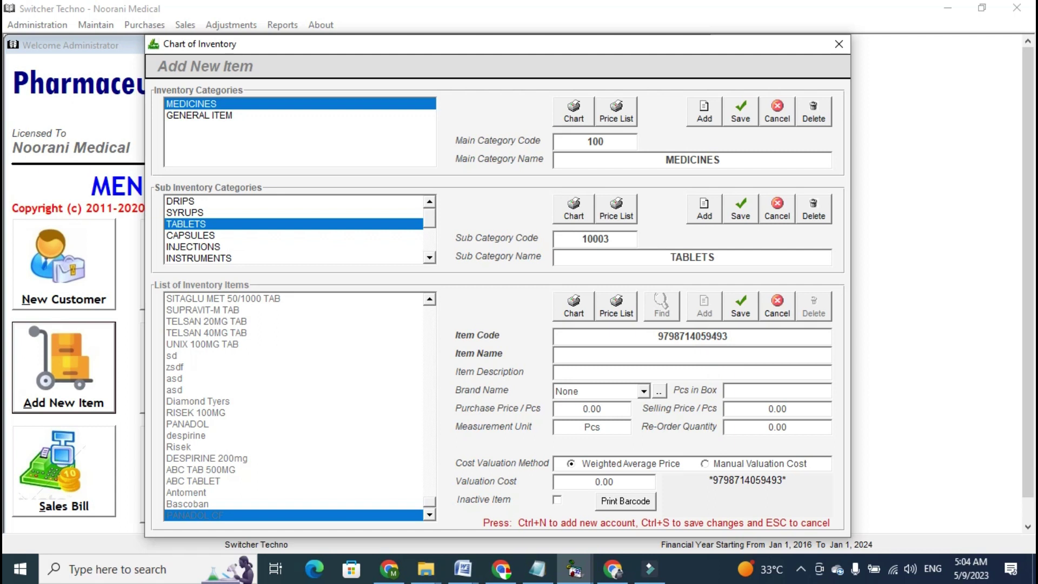
{"action": "type", "text": "PANADOL CFC"}
{"action": "left_click", "coordinate": [731, 373]}
{"action": "left_click", "coordinate": [746, 389]}
{"action": "type", "text": "12"}
{"action": "key", "text": "Tab"}
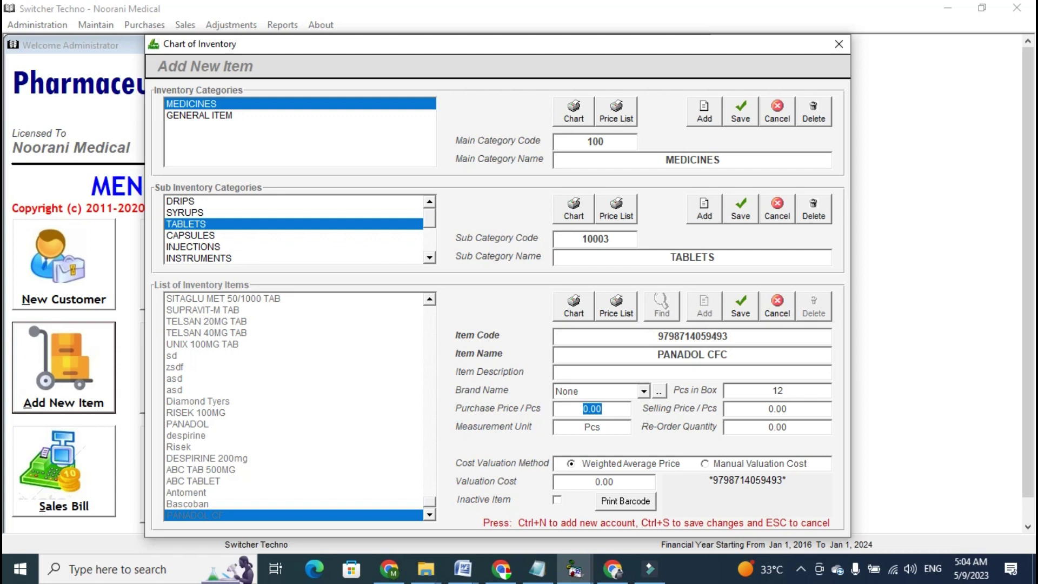
Step: Set the new item's purchase price to 2 and selling price to 3 per piece, save it and close the form
{"action": "type", "text": "2"}
{"action": "key", "text": "Tab"}
{"action": "type", "text": "3"}
{"action": "left_click", "coordinate": [744, 429]}
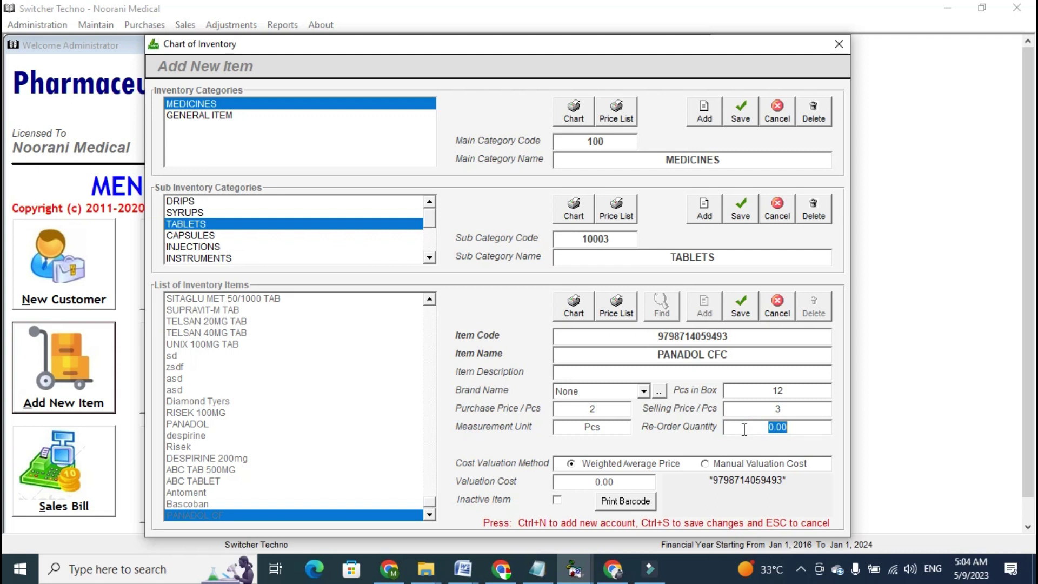
{"action": "left_click", "coordinate": [744, 305]}
{"action": "left_click", "coordinate": [429, 515]}
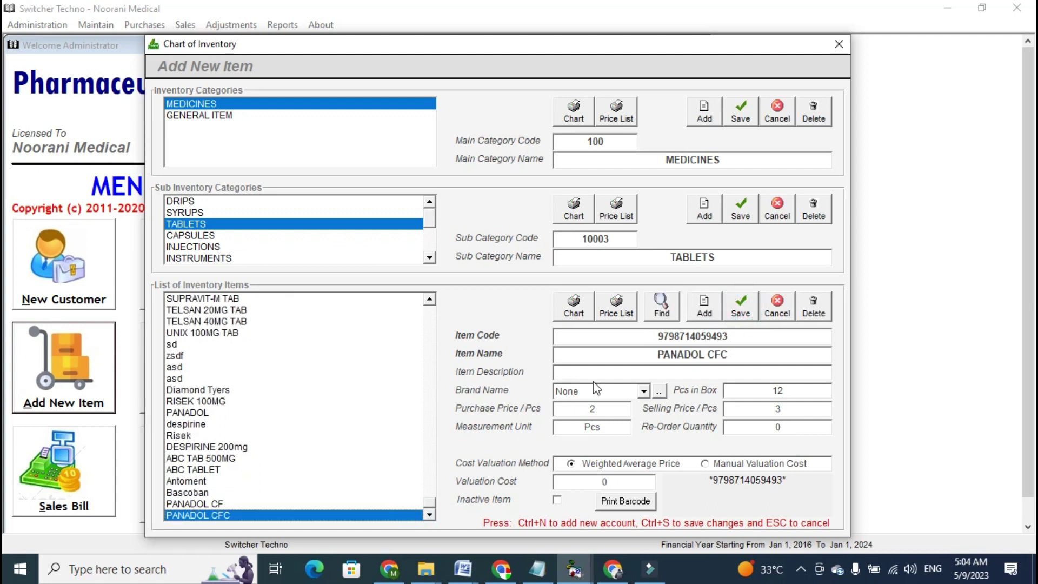
{"action": "left_click", "coordinate": [838, 46]}
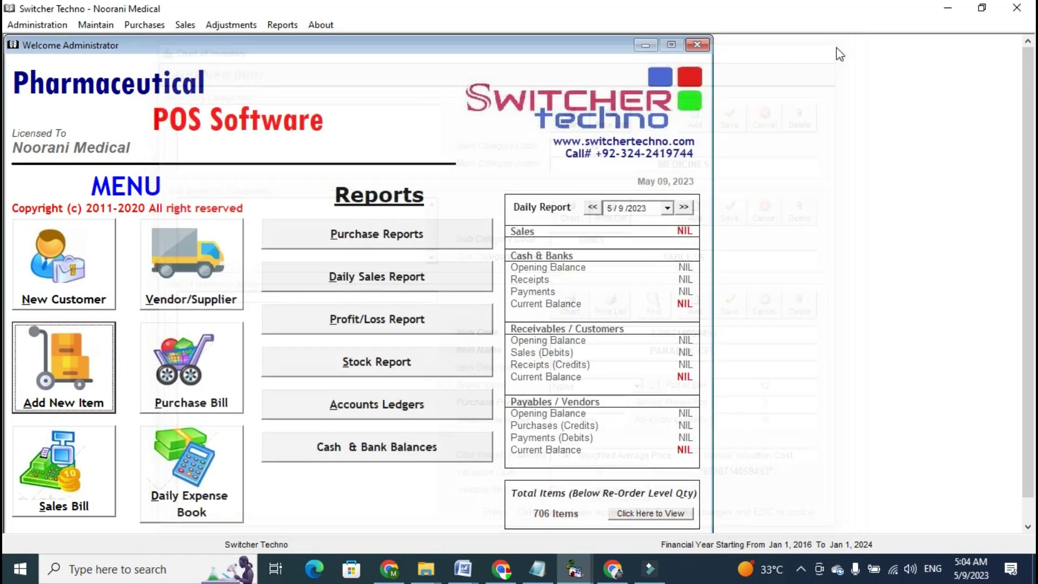
Step: Examine the Credit Vendors list in the vendor/supplier records, including the ALI PHARMACY entry
{"action": "left_click", "coordinate": [195, 266]}
{"action": "left_click", "coordinate": [234, 127]}
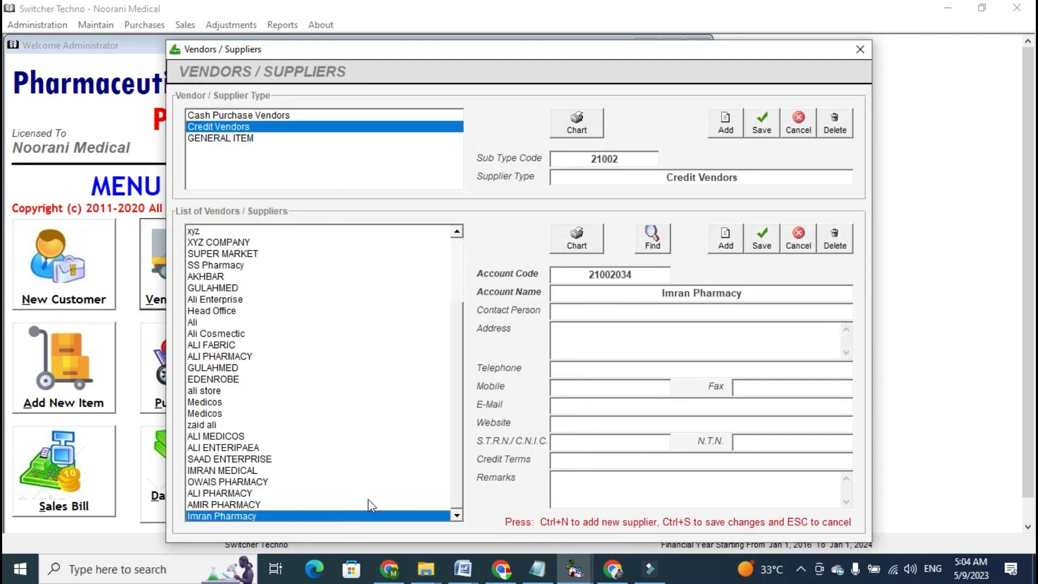
{"action": "left_click", "coordinate": [725, 238]}
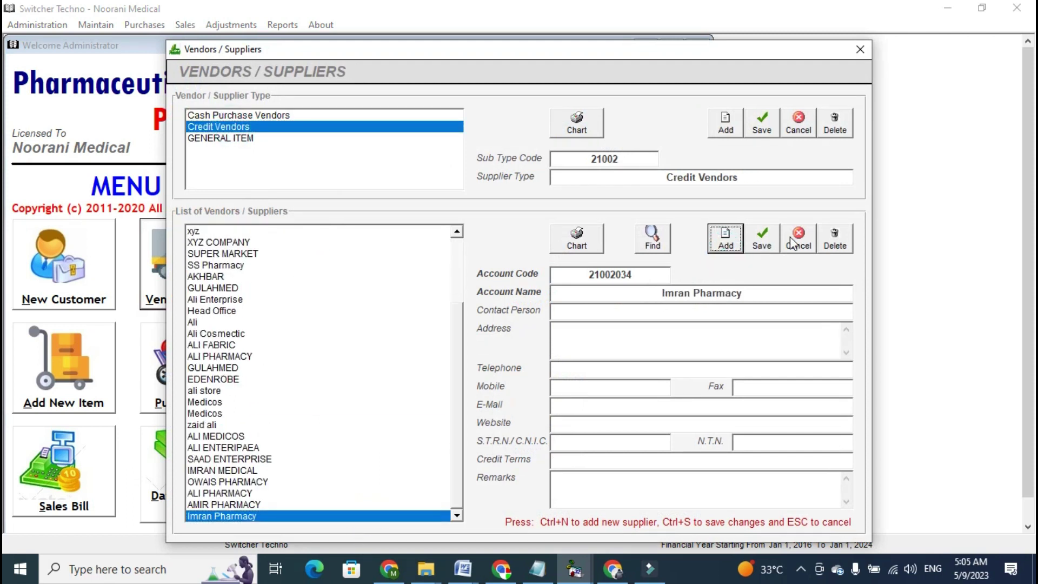
{"action": "left_click", "coordinate": [309, 505]}
{"action": "left_click", "coordinate": [289, 494]}
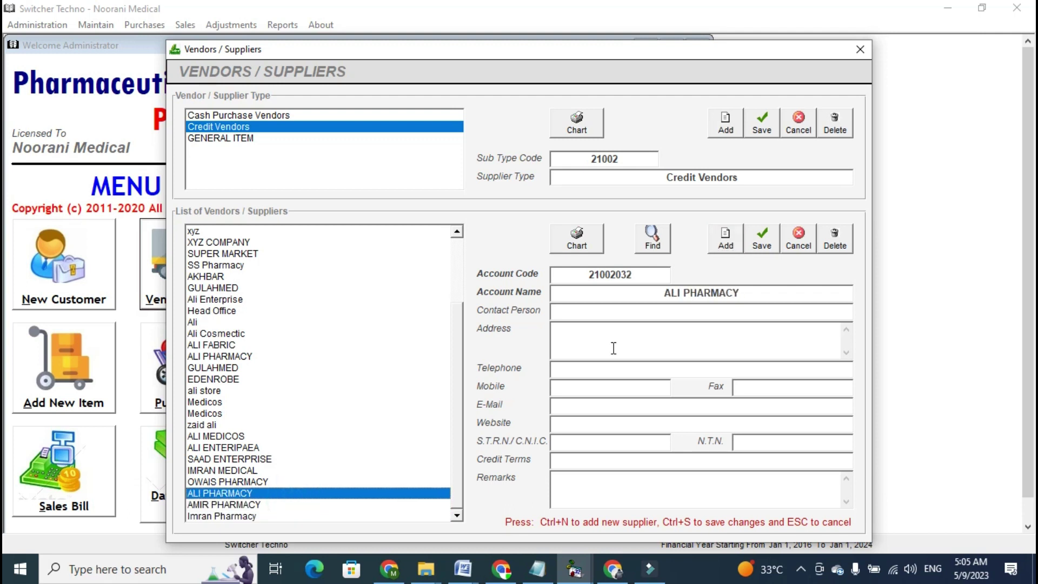
{"action": "left_click", "coordinate": [859, 48]}
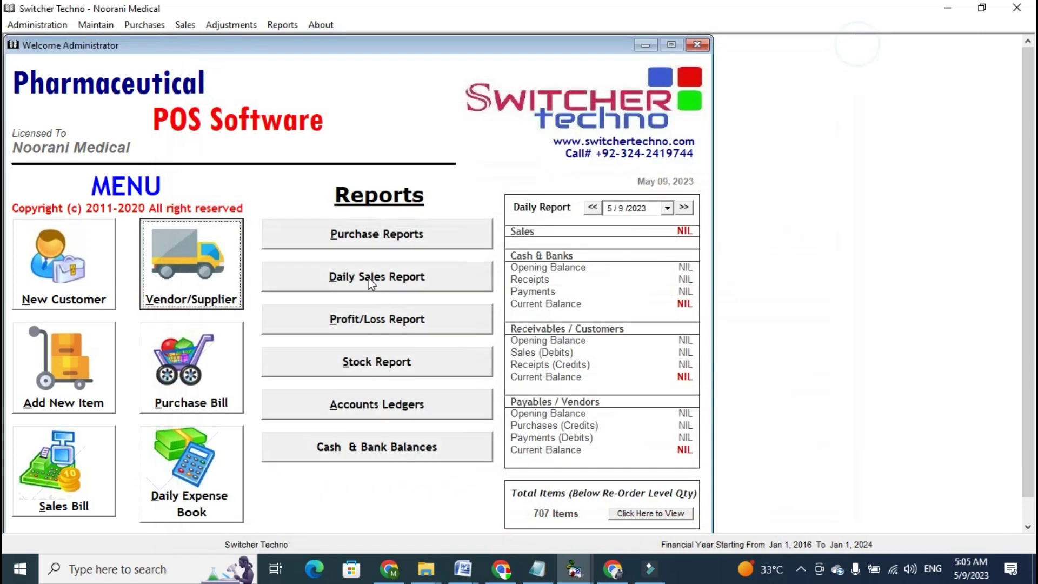
Step: Start a purchase bill for the vendor AMIR PHARMACY with vendor invoice number 49949
{"action": "left_click", "coordinate": [171, 390]}
{"action": "left_click", "coordinate": [573, 131]}
{"action": "type", "text": "A"}
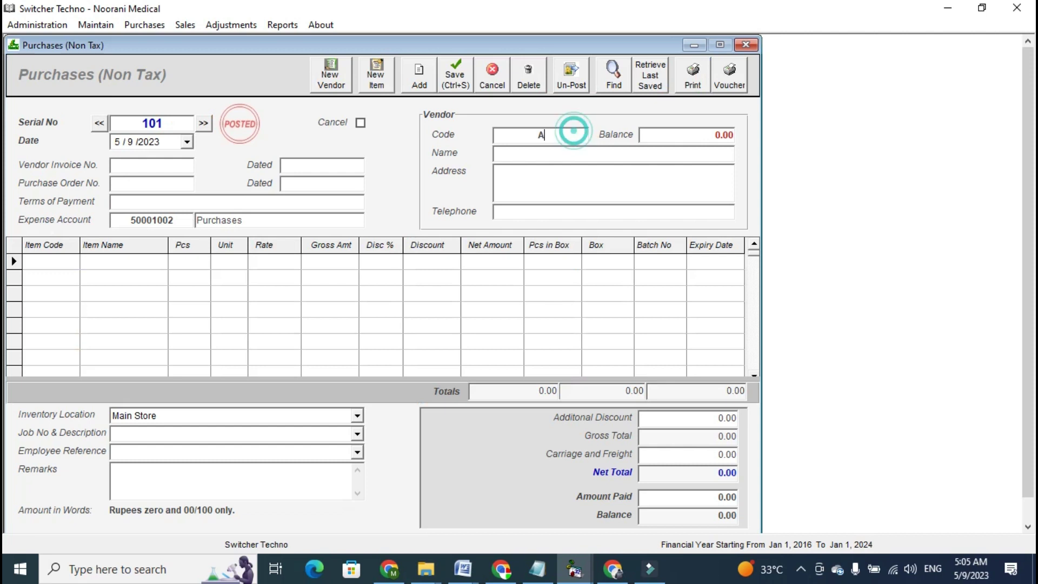
{"action": "type", "text": "M"}
{"action": "key", "text": "Down"}
{"action": "key", "text": "Return"}
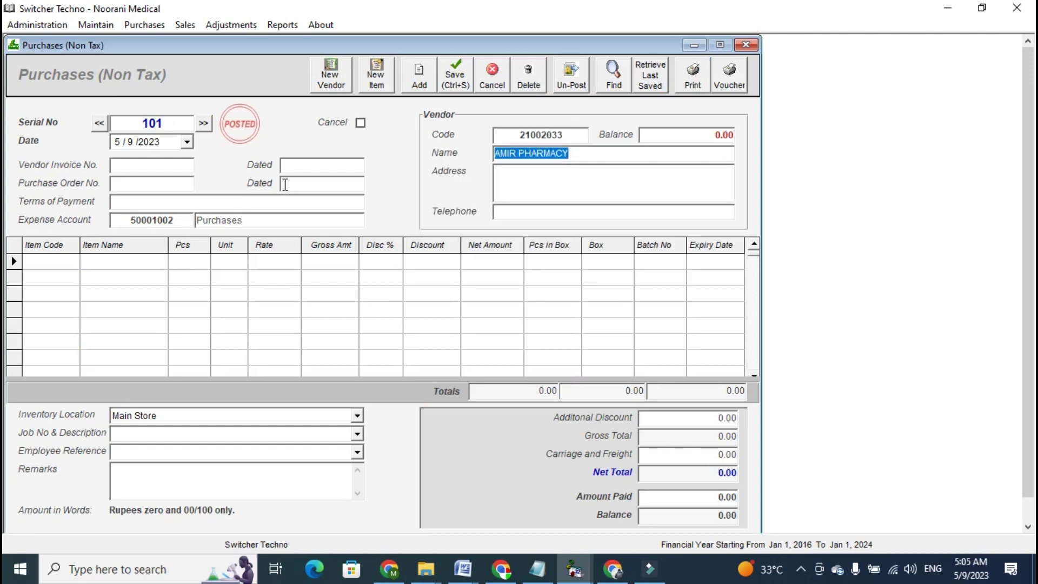
{"action": "left_click", "coordinate": [184, 166]}
{"action": "type", "text": "49949"}
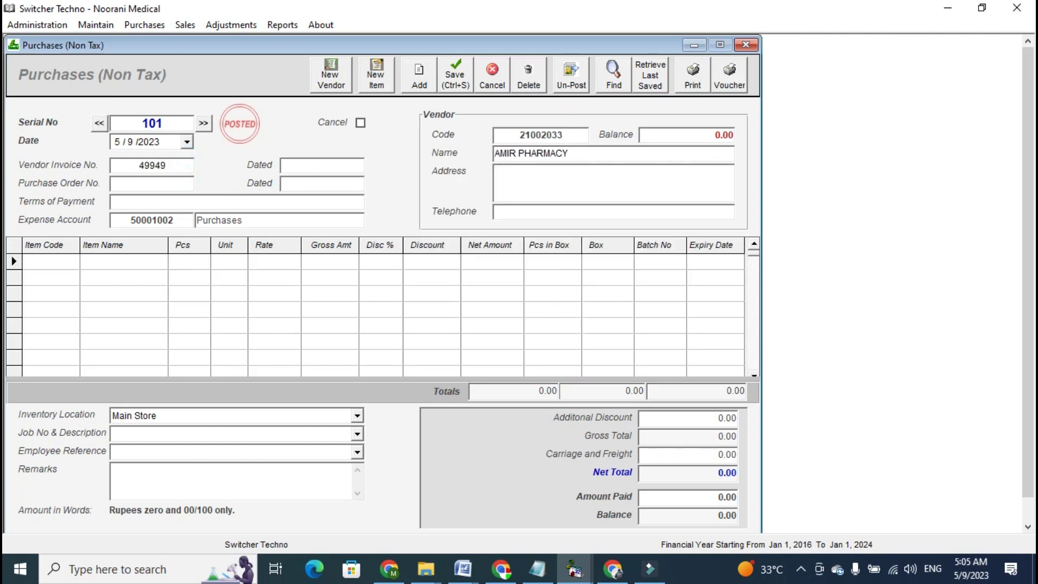
Step: Add PANADOL CFC as the first item line of the purchase bill
{"action": "left_click", "coordinate": [61, 261]}
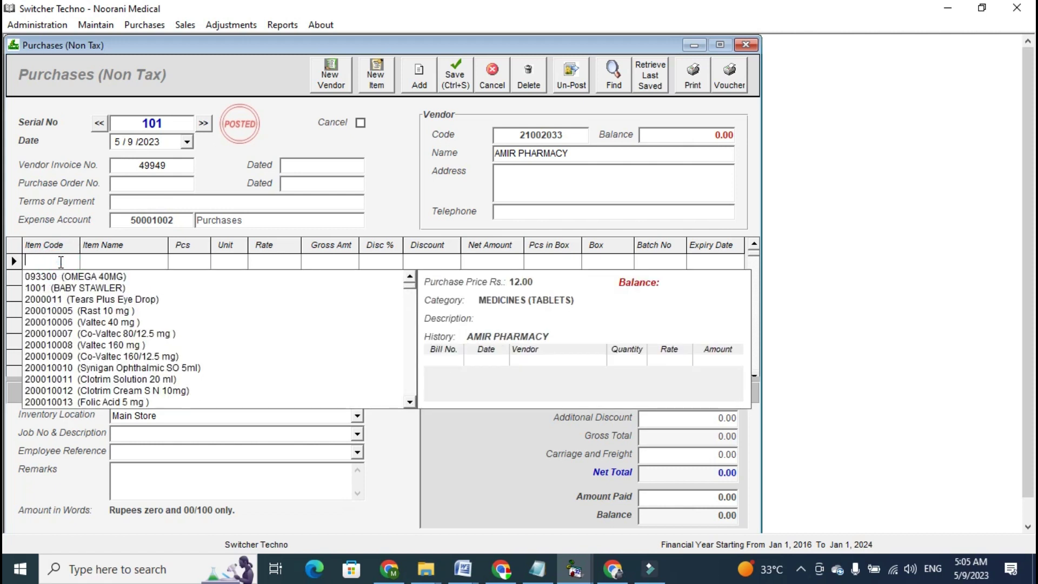
{"action": "type", "text": "PANADOL"}
{"action": "key", "text": "Down"}
{"action": "key", "text": "Down"}
{"action": "key", "text": "Down"}
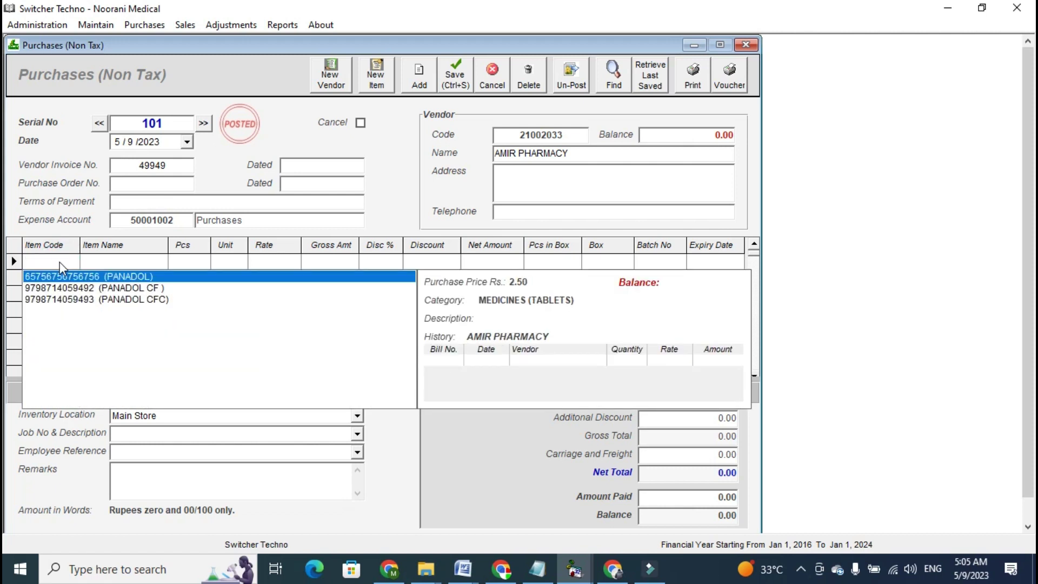
{"action": "key", "text": "Return"}
{"action": "key", "text": "Return"}
{"action": "key", "text": "Return"}
{"action": "key", "text": "Return"}
{"action": "key", "text": "Return"}
{"action": "key", "text": "Return"}
{"action": "key", "text": "Return"}
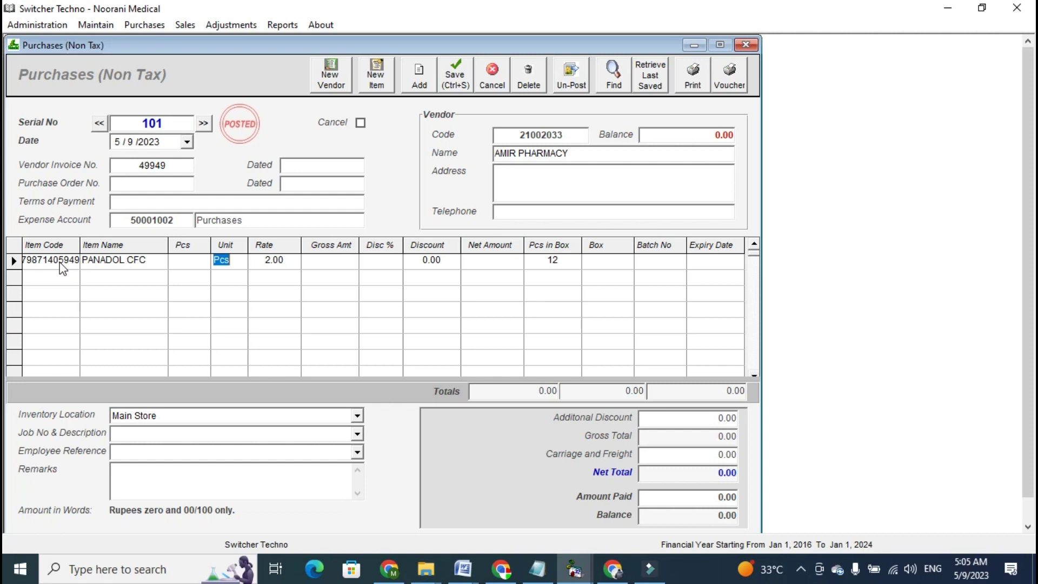
Step: Set the PANADOL CFC line's box quantity to 1, leaving the batch number blank
{"action": "type", "text": "1"}
{"action": "key", "text": "Return"}
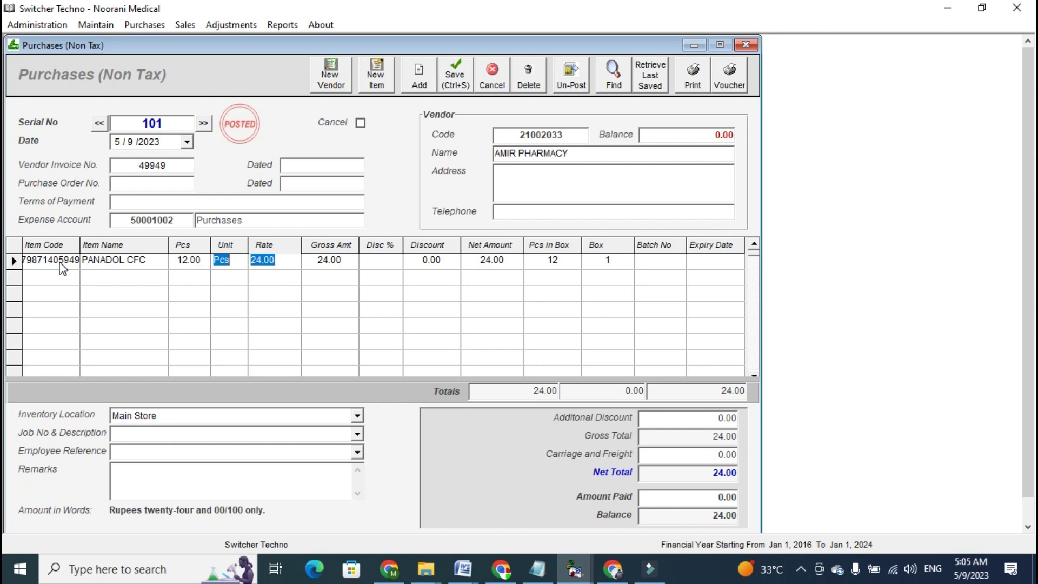
{"action": "key", "text": "Left"}
{"action": "type", "text": "2"}
{"action": "key", "text": "Return"}
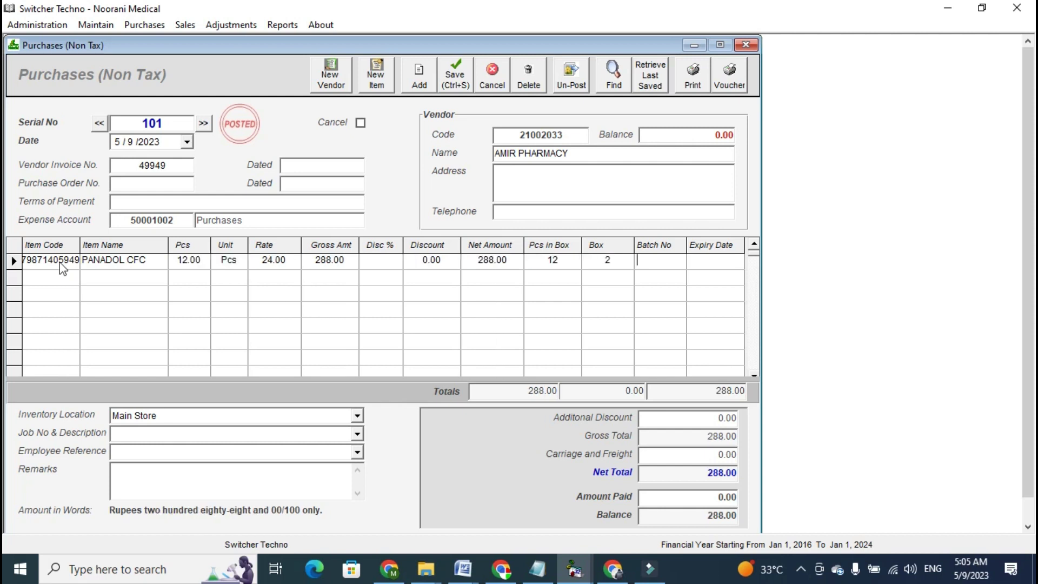
{"action": "key", "text": "Left"}
{"action": "type", "text": "1"}
{"action": "key", "text": "Return"}
{"action": "key", "text": "Return"}
Step: Save the purchase bill with a print preview of its invoice, and return to the main menu
{"action": "left_click", "coordinate": [708, 474]}
{"action": "key", "text": "Return"}
{"action": "left_click", "coordinate": [694, 81]}
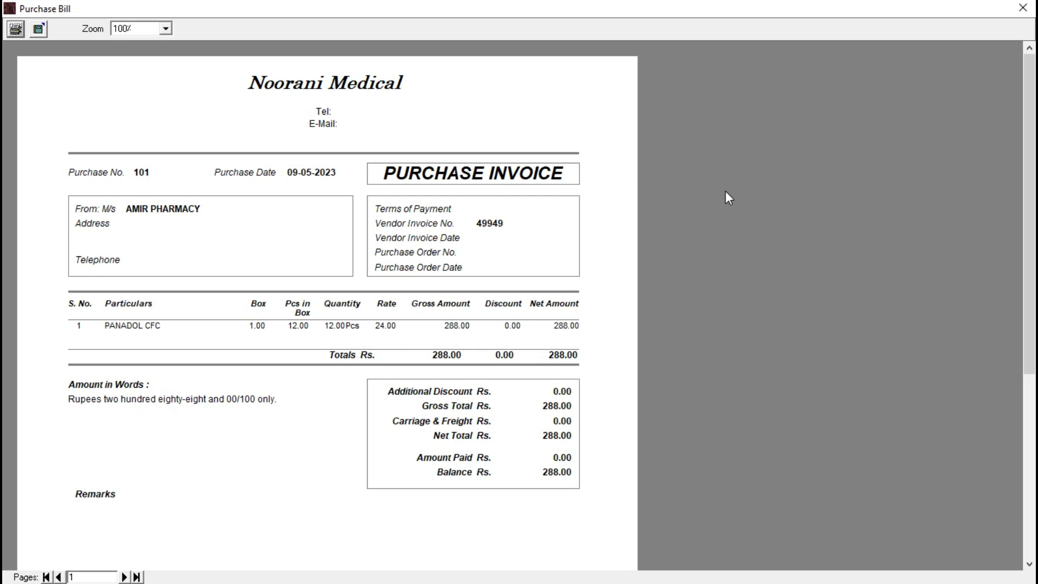
{"action": "left_click", "coordinate": [1023, 7]}
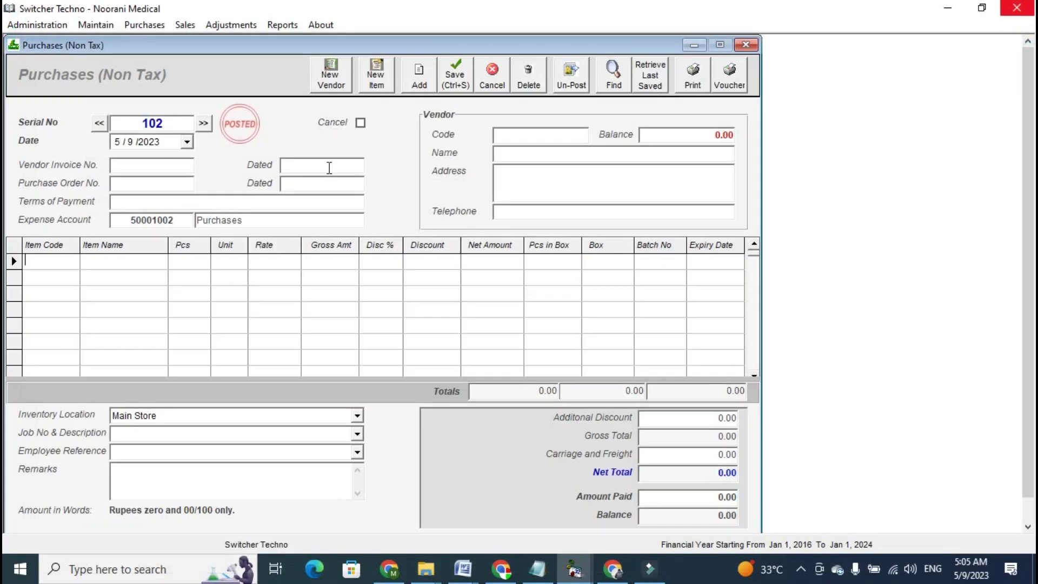
{"action": "left_click", "coordinate": [746, 45]}
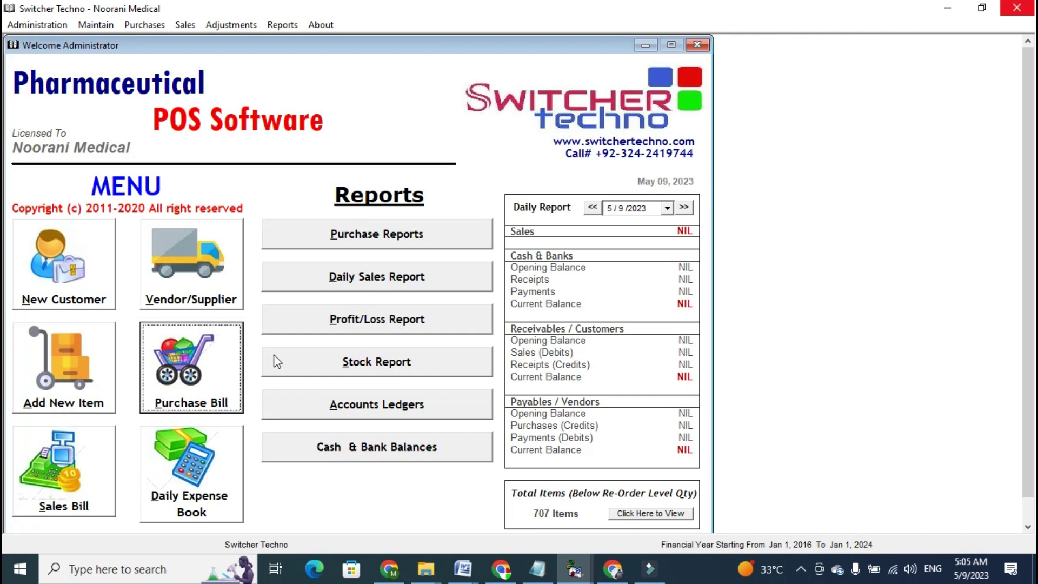
Step: Display the stock report for all inventory items and examine the item quantities and total inventory value
{"action": "left_click", "coordinate": [30, 499]}
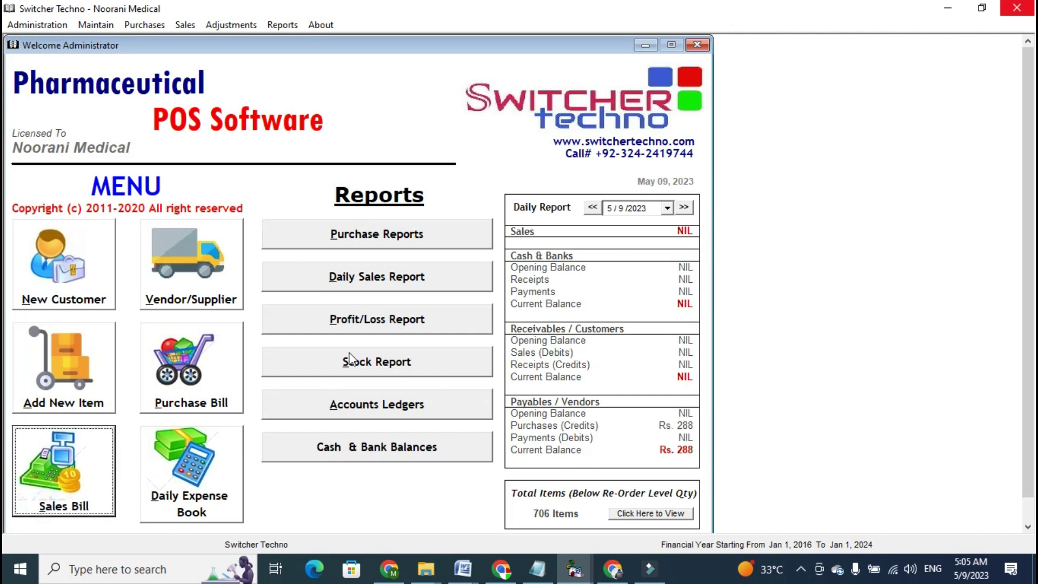
{"action": "left_click", "coordinate": [351, 369]}
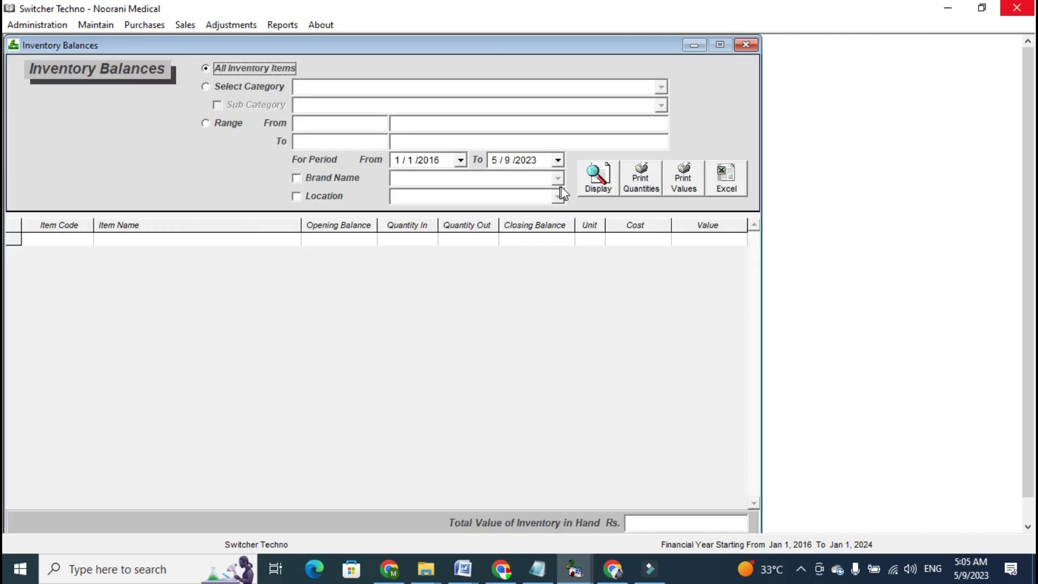
{"action": "left_click", "coordinate": [588, 187]}
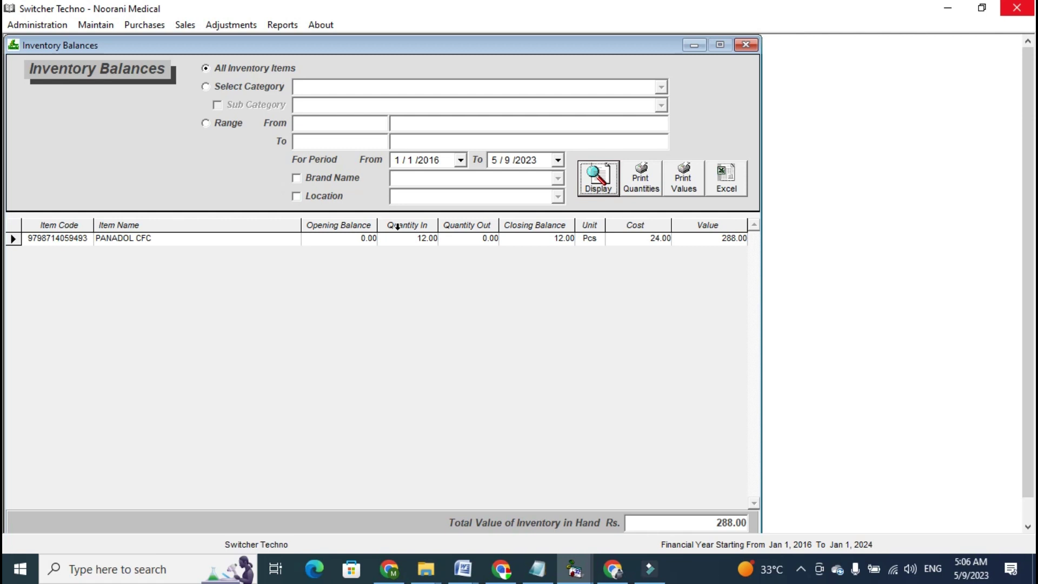
{"action": "left_click", "coordinate": [468, 220]}
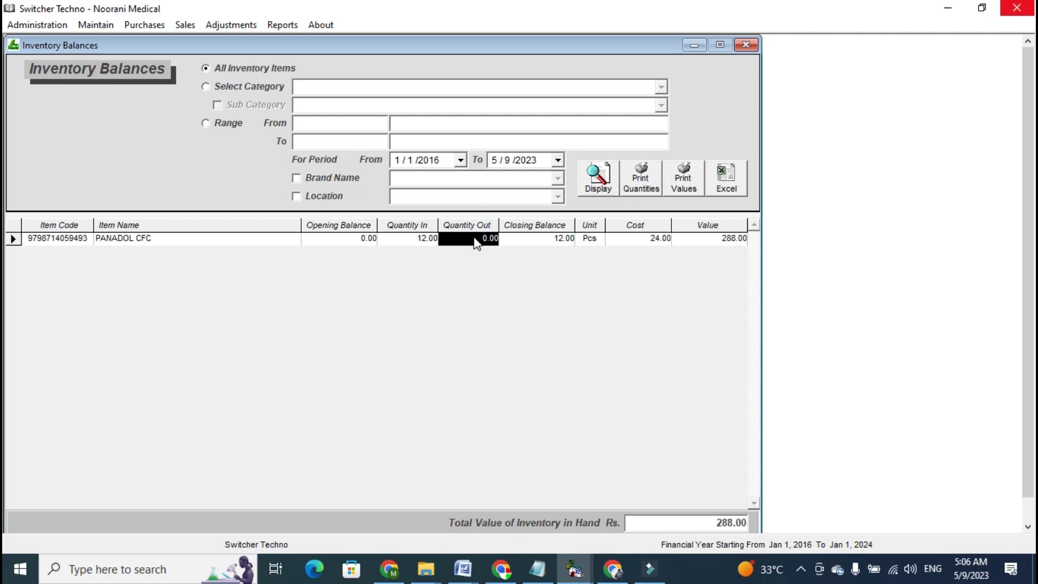
{"action": "left_click", "coordinate": [474, 237]}
{"action": "left_click", "coordinate": [505, 283]}
{"action": "left_click", "coordinate": [672, 520]}
{"action": "left_click", "coordinate": [734, 527]}
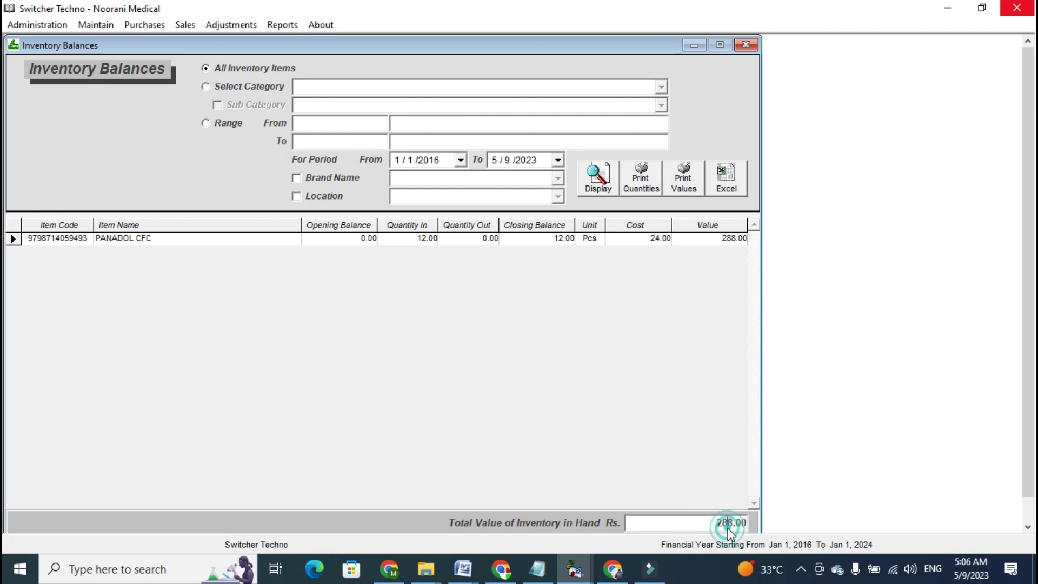
Step: Display the stock report for the MEDICINES category limited to the TABLETS sub category, and return to the main menu
{"action": "left_click", "coordinate": [266, 85]}
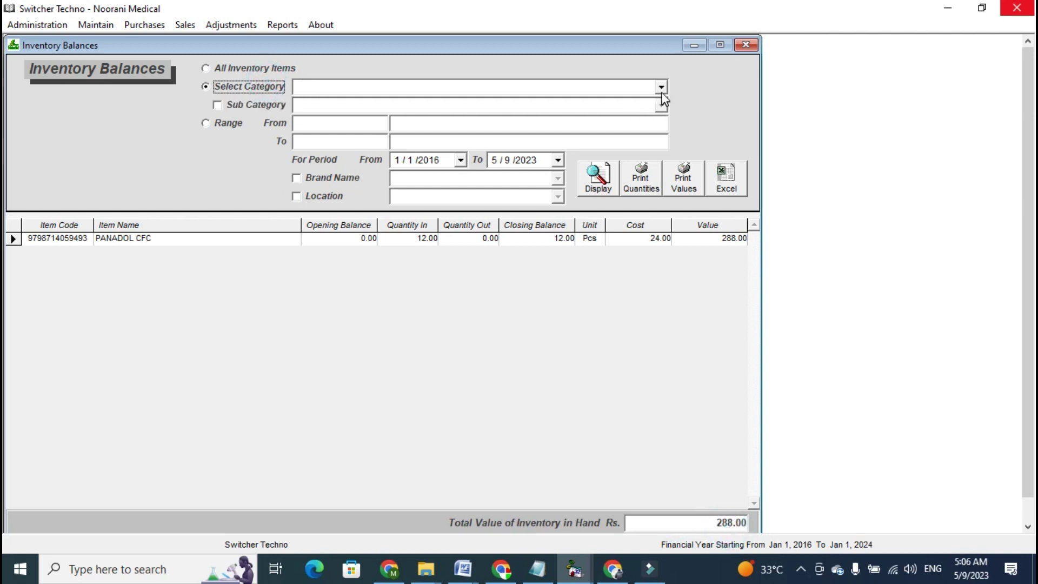
{"action": "left_click", "coordinate": [661, 87]}
{"action": "left_click", "coordinate": [644, 112]}
{"action": "left_click", "coordinate": [250, 106]}
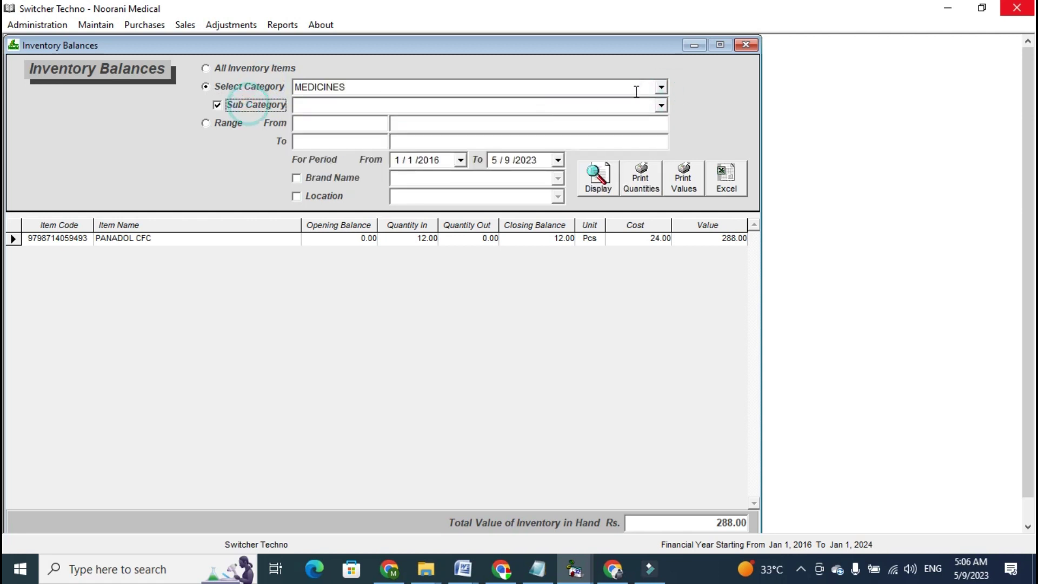
{"action": "left_click", "coordinate": [661, 105]}
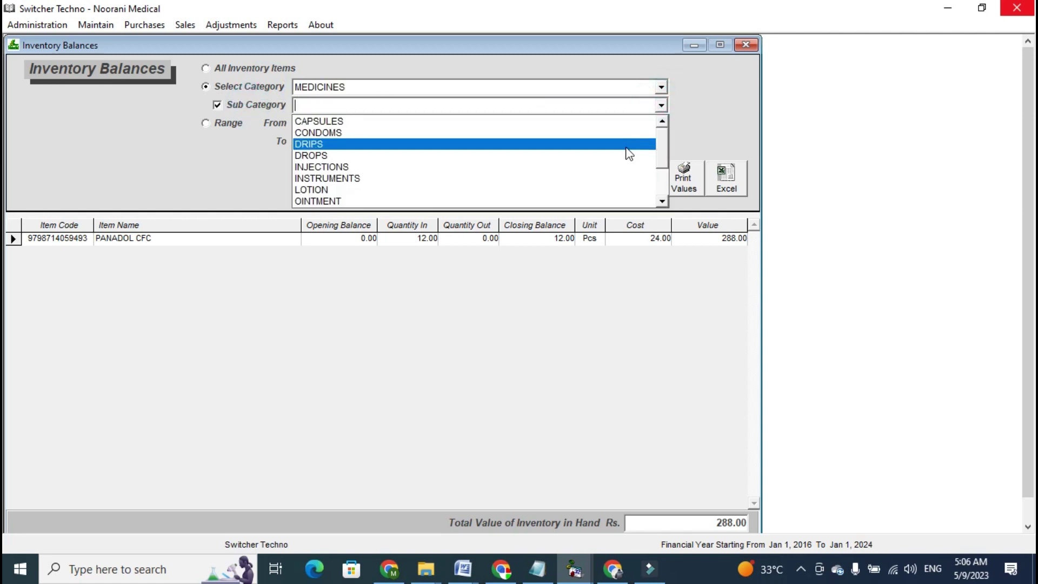
{"action": "left_click", "coordinate": [661, 187]}
{"action": "left_click", "coordinate": [627, 199]}
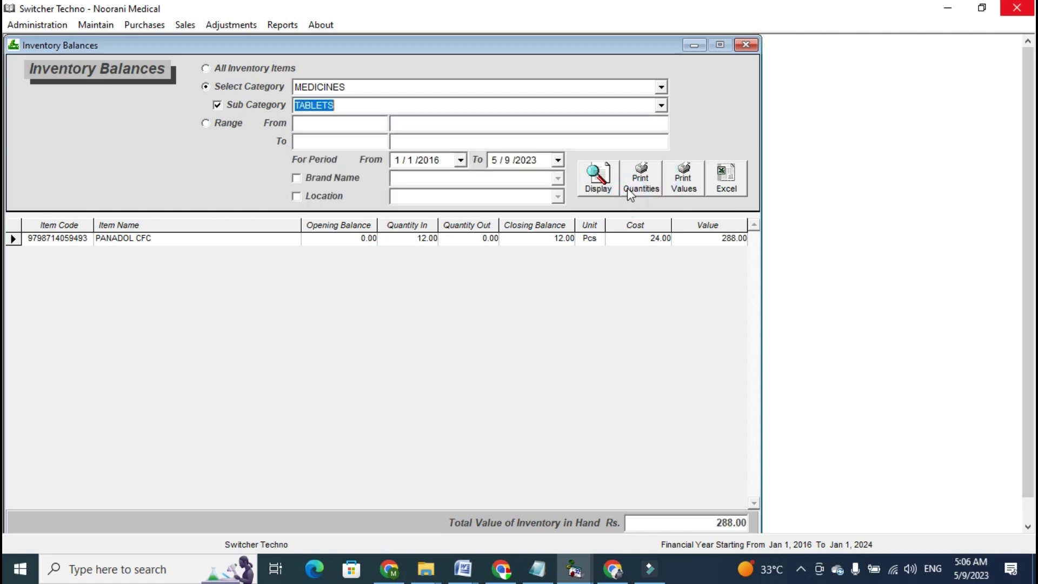
{"action": "left_click", "coordinate": [611, 187]}
{"action": "left_click", "coordinate": [746, 45]}
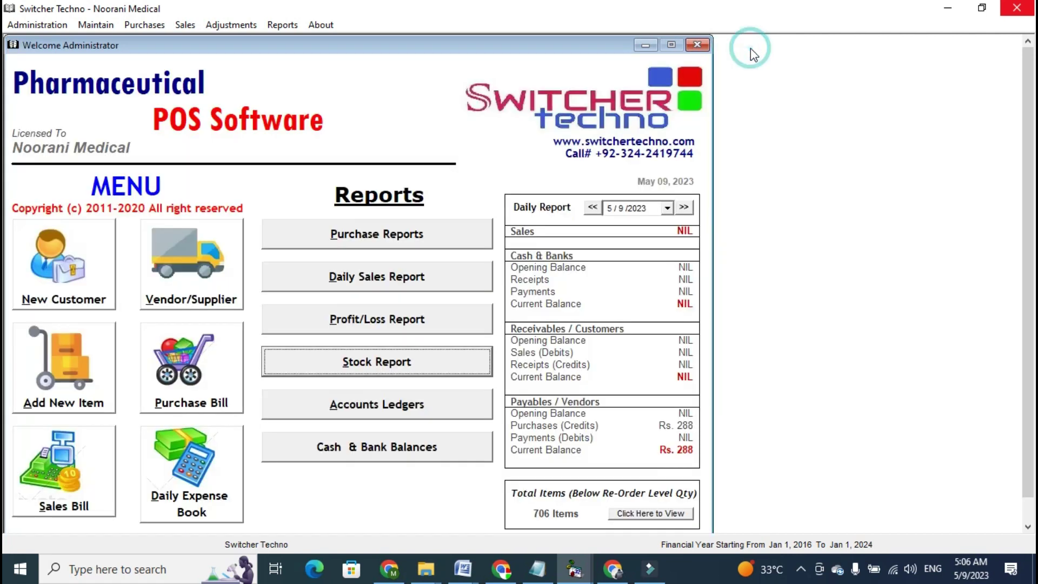
Step: Start a sales bill for the walk-in cash customer with 1 piece of PANADOL CFC as its first item line
{"action": "key", "text": "alt+s"}
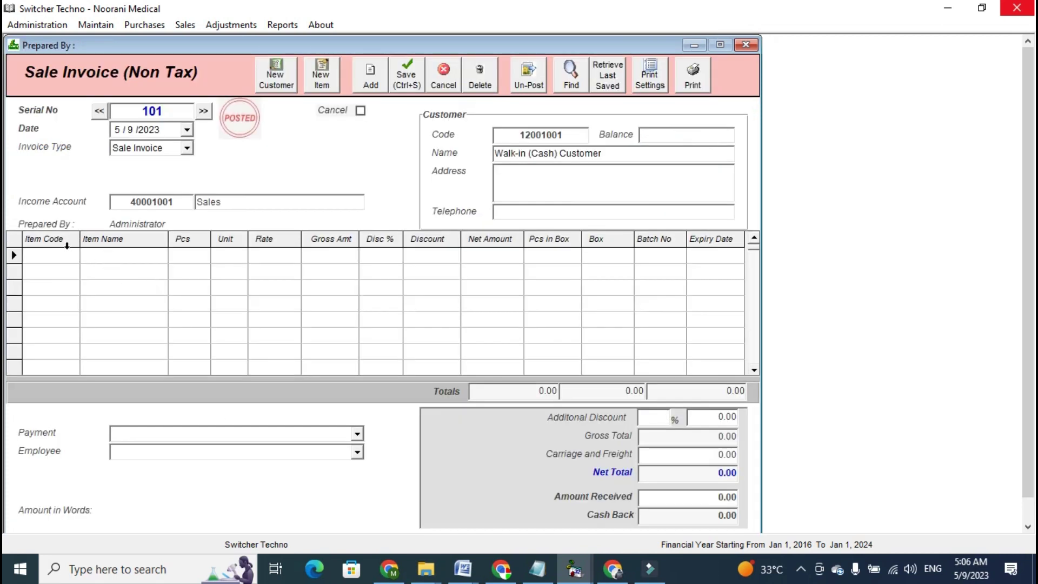
{"action": "left_click", "coordinate": [66, 250]}
{"action": "type", "text": "PANA"}
{"action": "key", "text": "Down"}
{"action": "key", "text": "Down"}
{"action": "key", "text": "Down"}
{"action": "key", "text": "Return"}
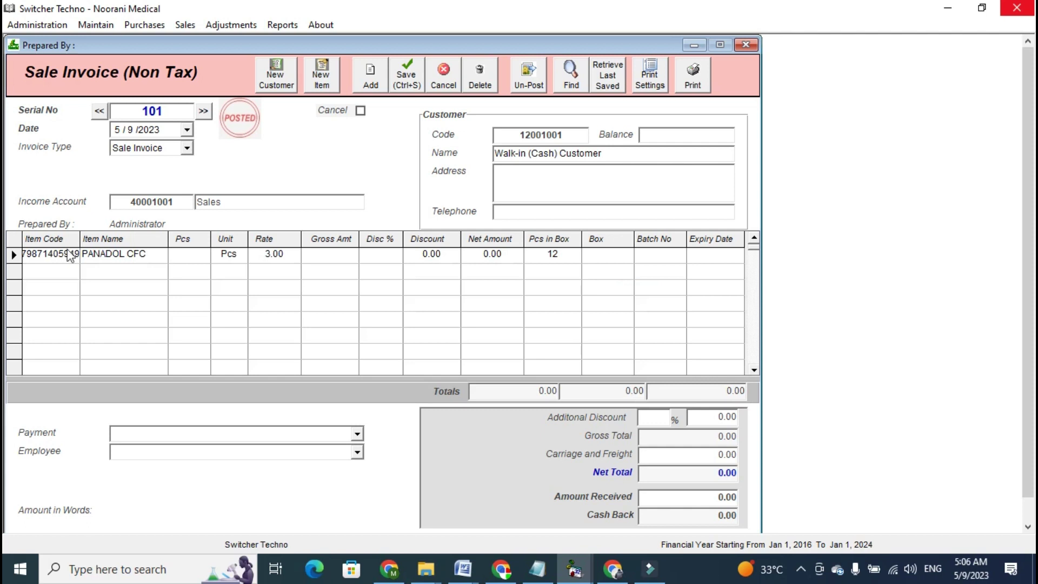
{"action": "key", "text": "Return"}
{"action": "key", "text": "Return"}
{"action": "key", "text": "Return"}
Step: Enter 5 as the amount received, produce the sale invoice's print preview, and return to the main menu
{"action": "left_click", "coordinate": [721, 417]}
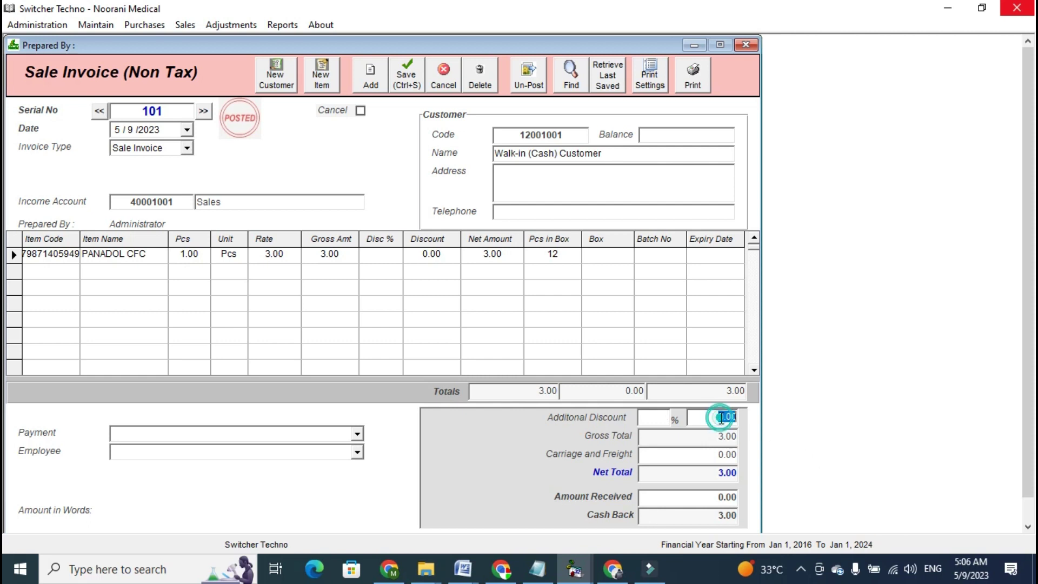
{"action": "left_click", "coordinate": [708, 494]}
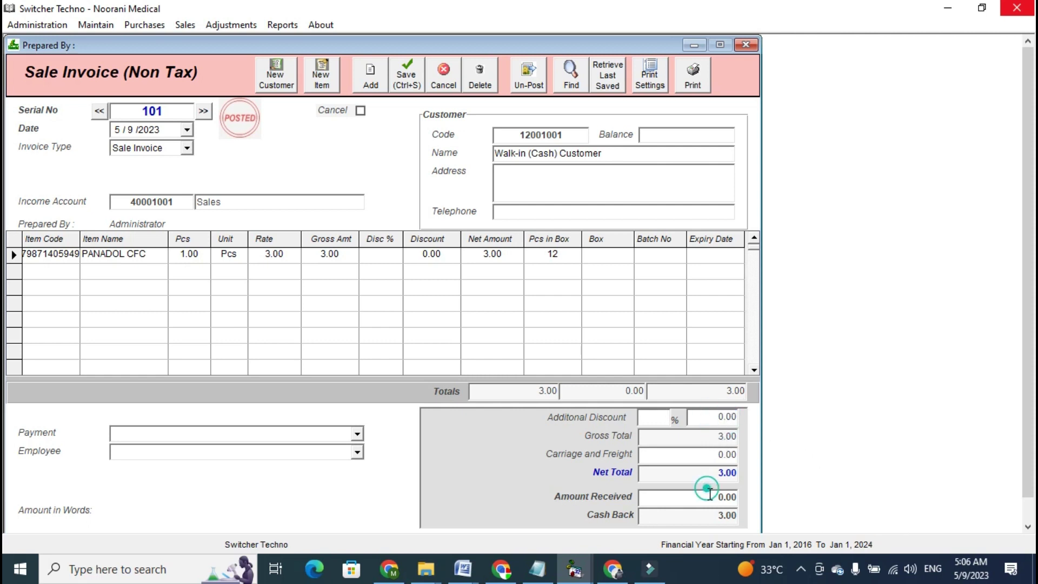
{"action": "type", "text": "5"}
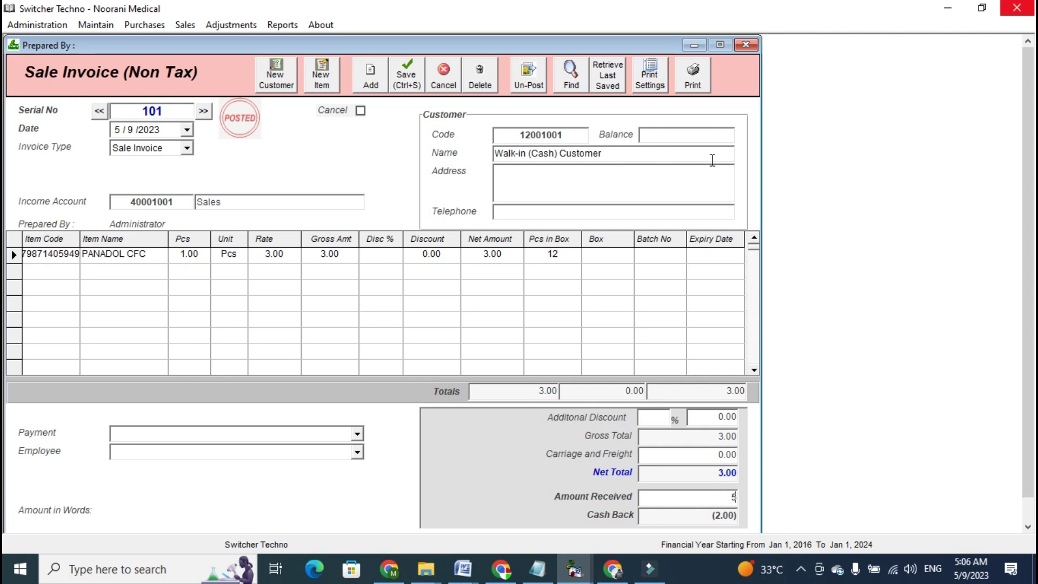
{"action": "left_click", "coordinate": [703, 77]}
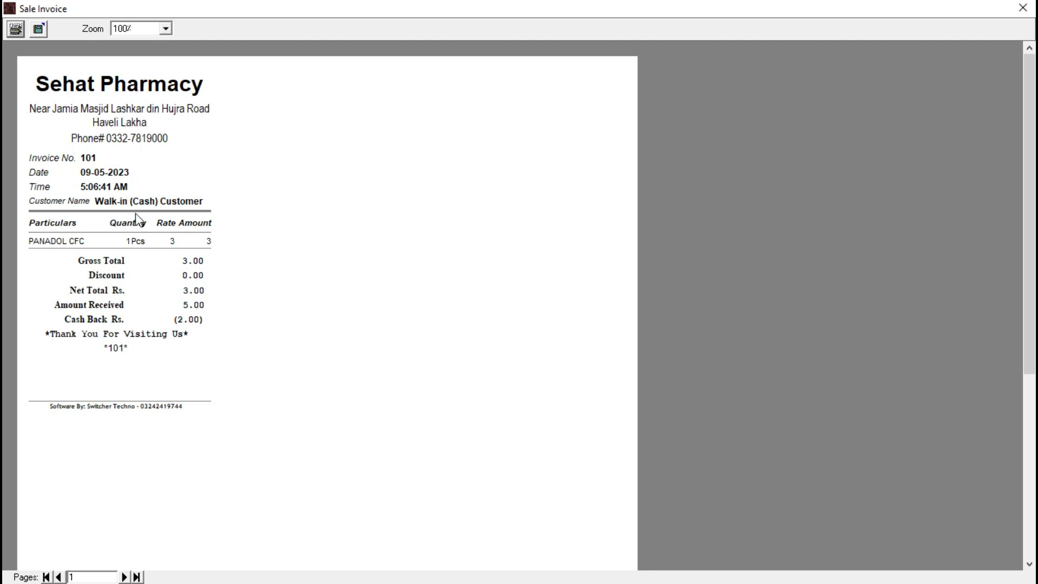
{"action": "left_click", "coordinate": [113, 143]}
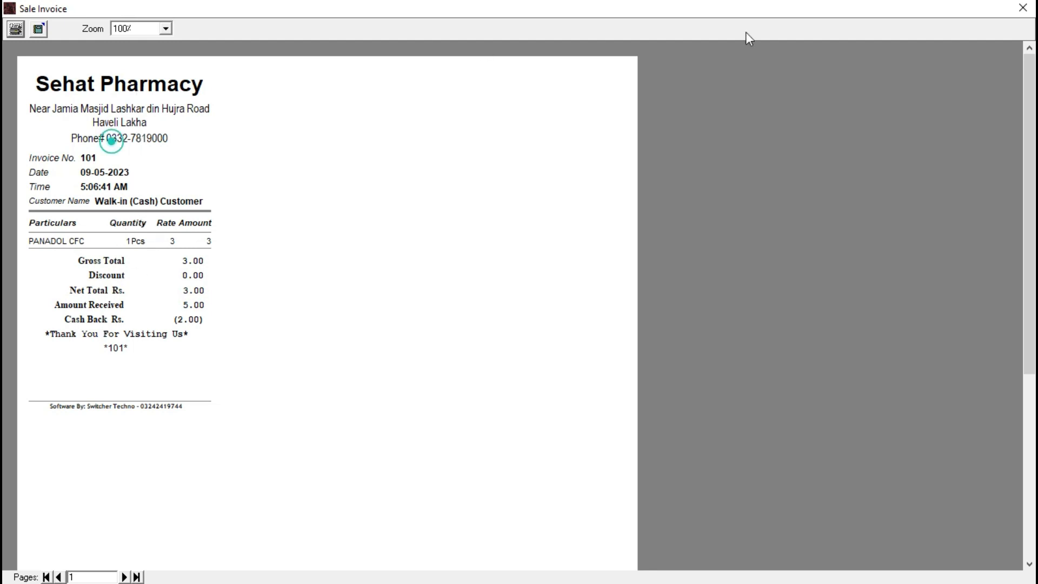
{"action": "left_click", "coordinate": [1023, 8]}
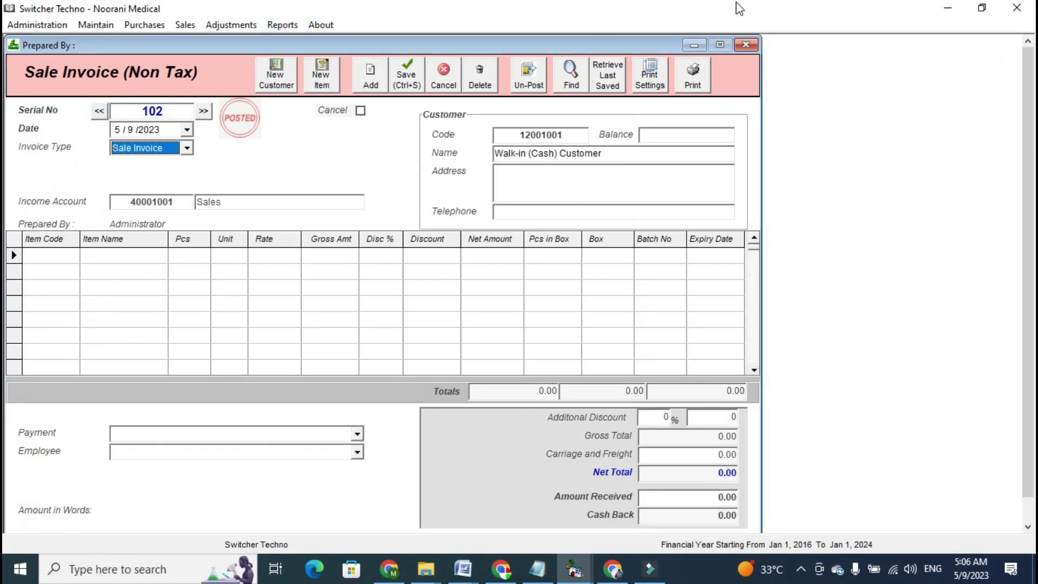
{"action": "left_click", "coordinate": [746, 46]}
Step: Display the stock report for all inventory items and examine PANADOL CFC's inventory ledger, including its print preview
{"action": "left_click", "coordinate": [437, 355]}
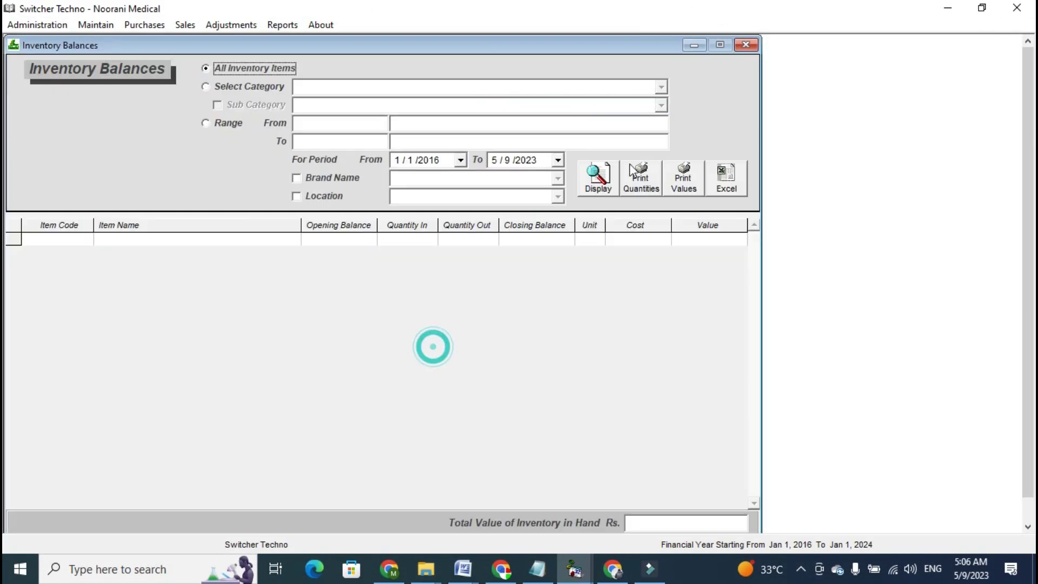
{"action": "left_click", "coordinate": [599, 178]}
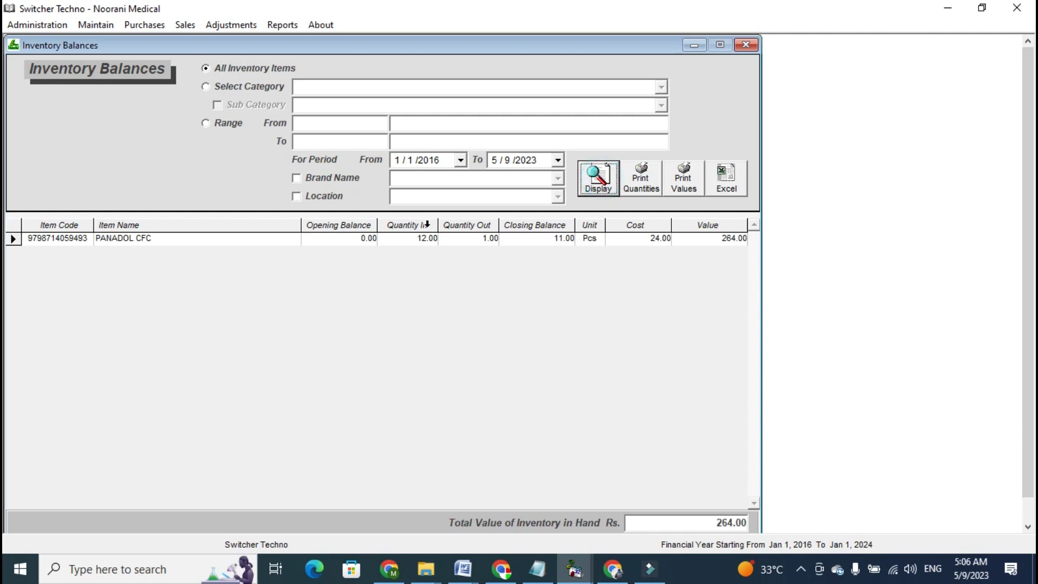
{"action": "double_click", "coordinate": [553, 239]}
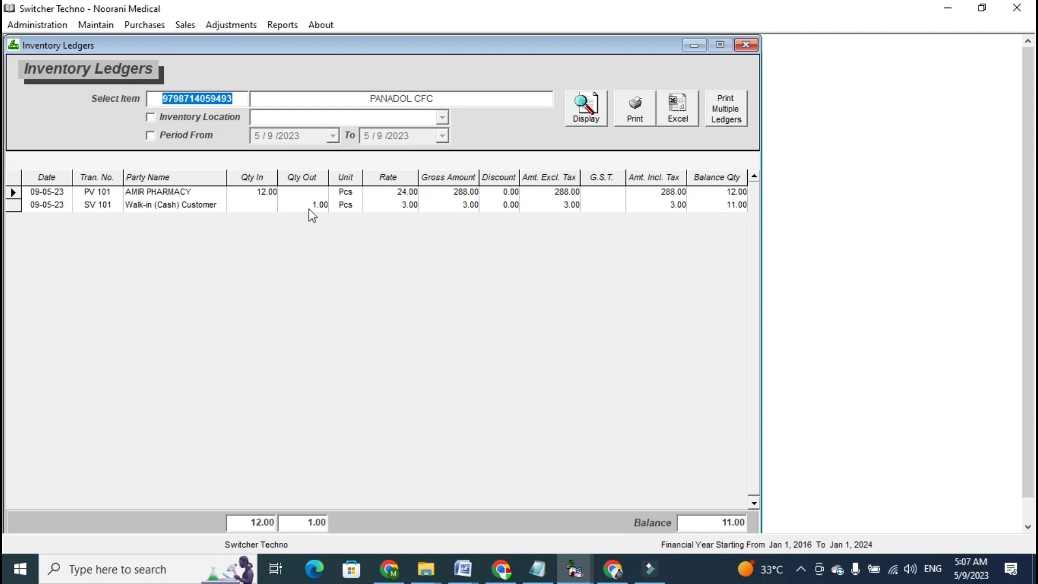
{"action": "left_click", "coordinate": [648, 127]}
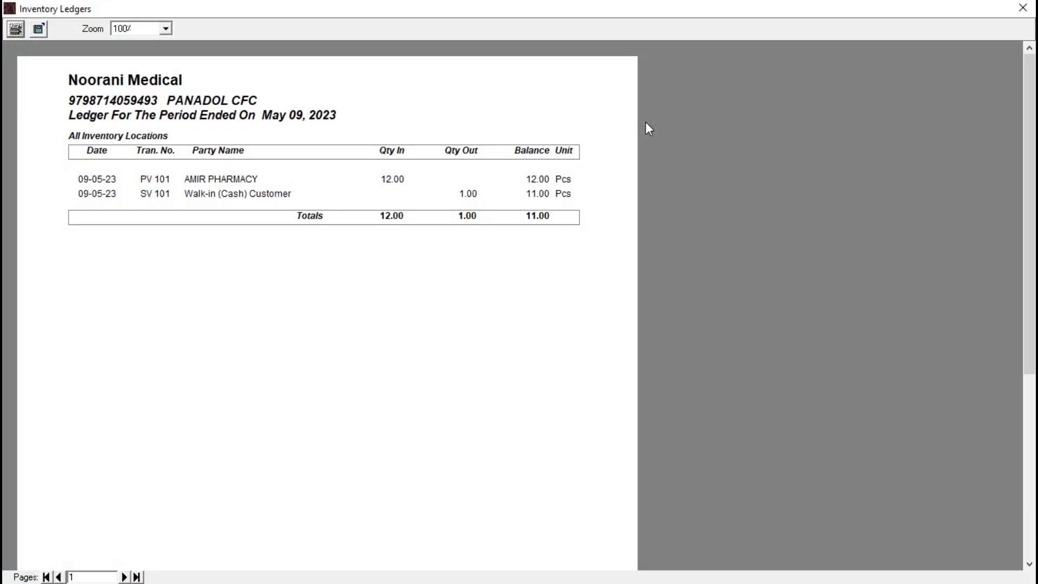
{"action": "double_click", "coordinate": [6, 7]}
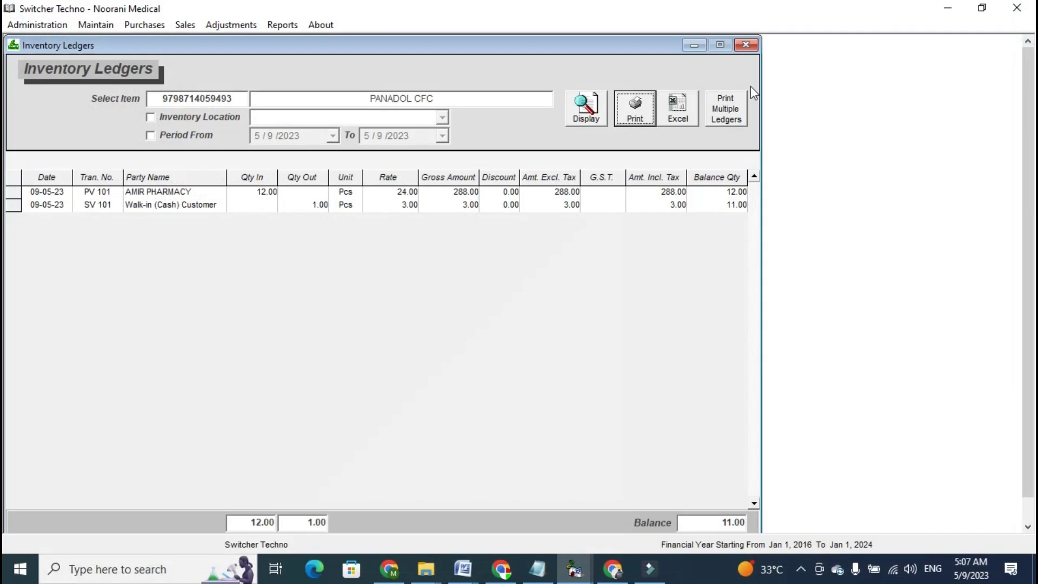
{"action": "left_click", "coordinate": [746, 44]}
{"action": "left_click", "coordinate": [746, 47]}
Step: Display the item-wise profit/loss report for all inventory items and check its period filter, and return to the main menu
{"action": "left_click", "coordinate": [379, 327]}
{"action": "left_click", "coordinate": [668, 96]}
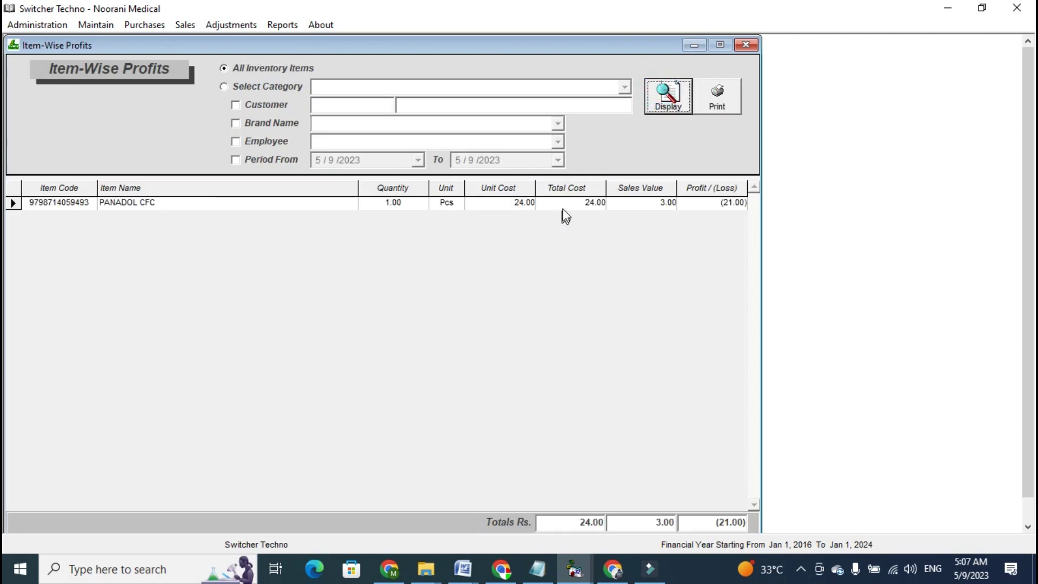
{"action": "left_click", "coordinate": [279, 160]}
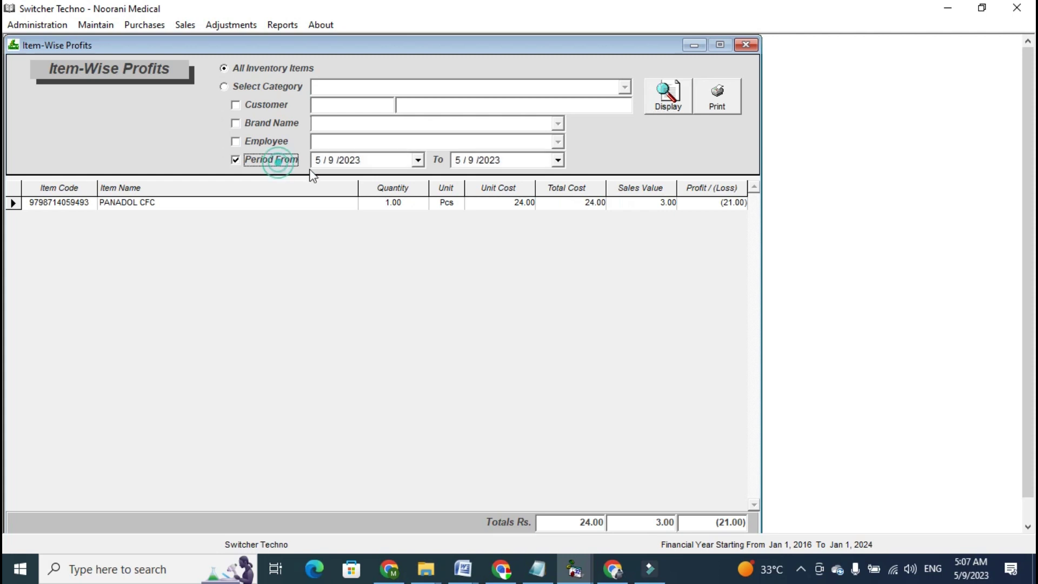
{"action": "left_click", "coordinate": [416, 160]}
{"action": "left_click", "coordinate": [416, 160]}
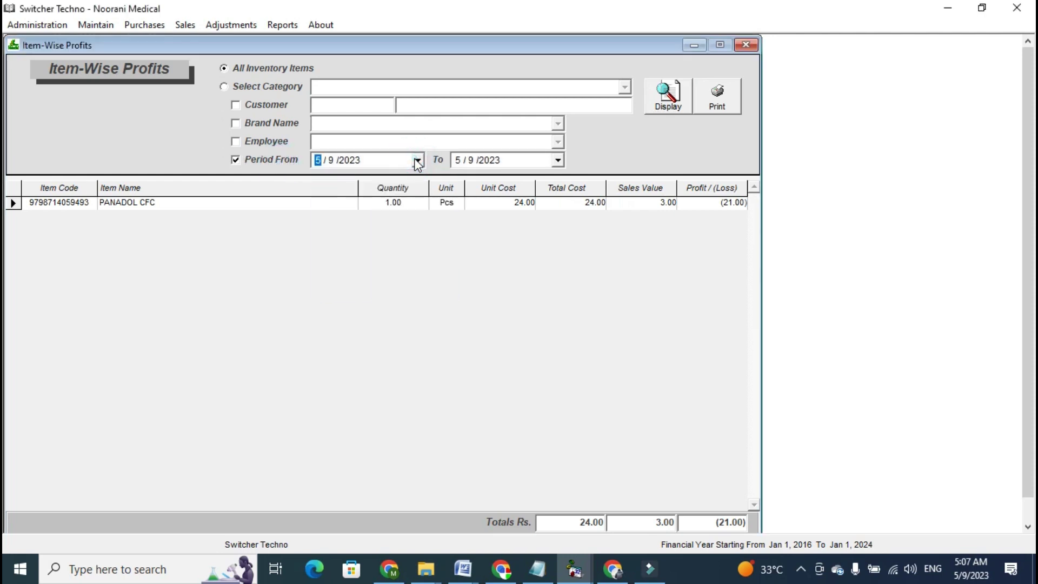
{"action": "left_click", "coordinate": [748, 48]}
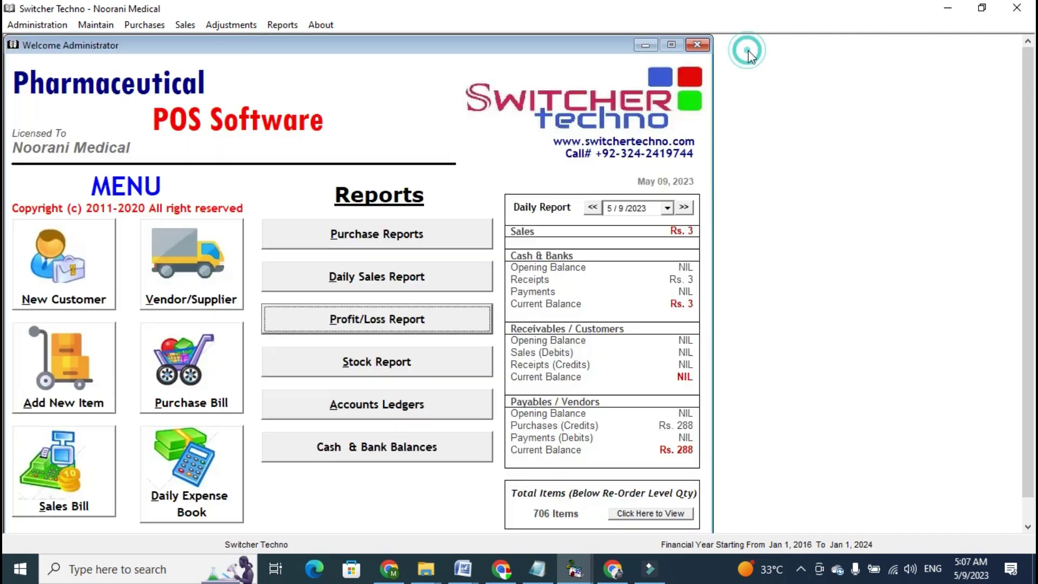
Step: Display the Cash in Hand account ledger and view its print preview
{"action": "left_click", "coordinate": [443, 406]}
{"action": "type", "text": "10"}
{"action": "key", "text": "Return"}
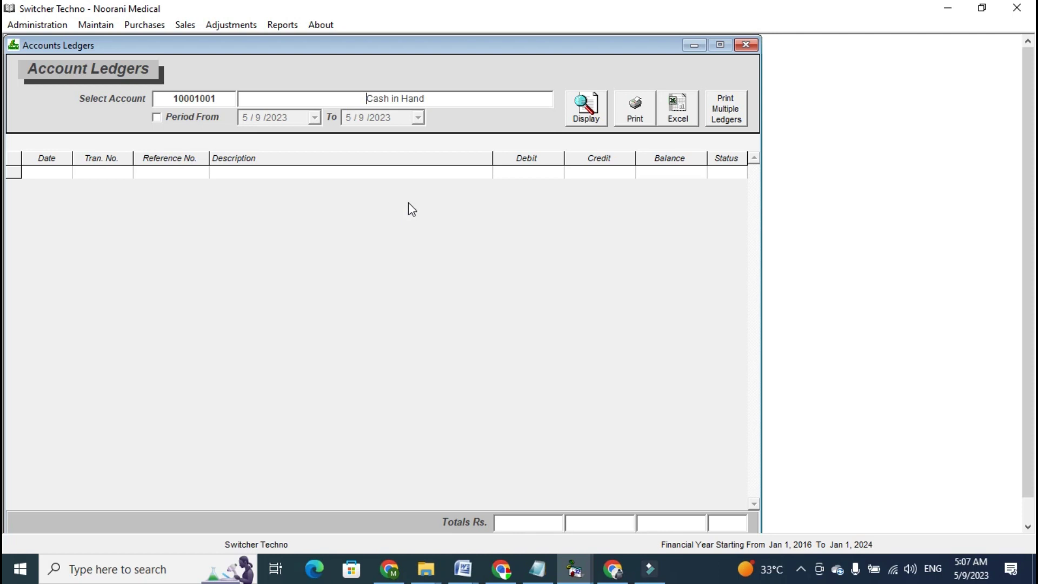
{"action": "left_click", "coordinate": [593, 111]}
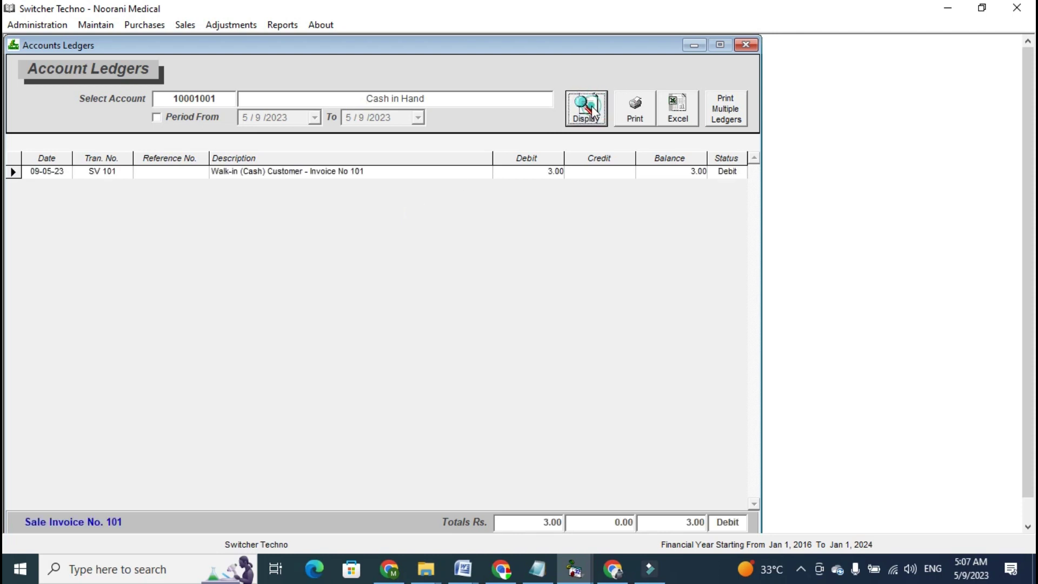
{"action": "left_click", "coordinate": [633, 114]}
{"action": "key", "text": "Escape"}
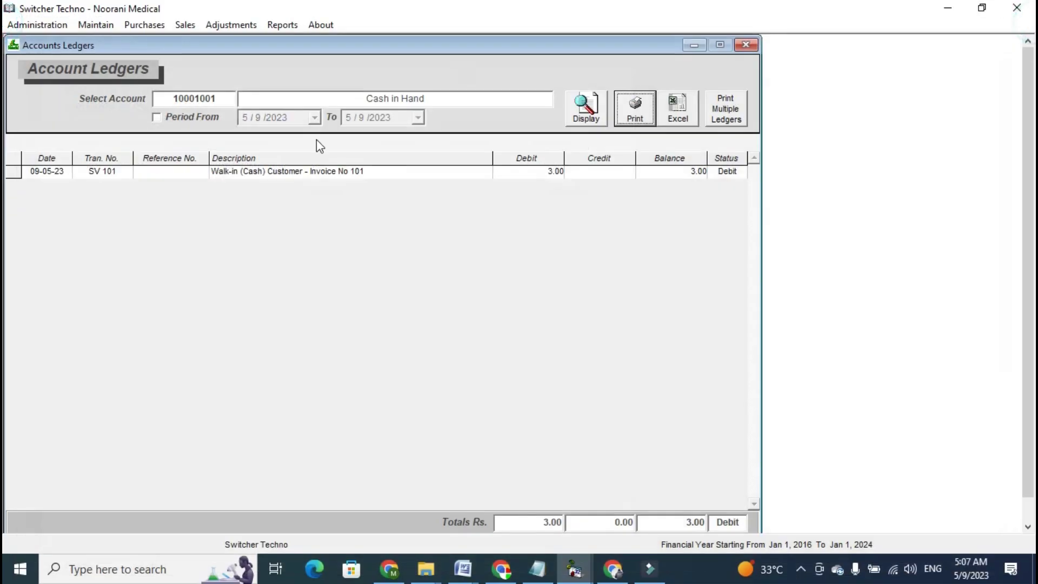
Step: Display the account ledger of the vendor AMIR PHARMACY, examine its purchase entry, and return to the main menu
{"action": "left_click", "coordinate": [221, 100]}
{"action": "type", "text": "AMIR"}
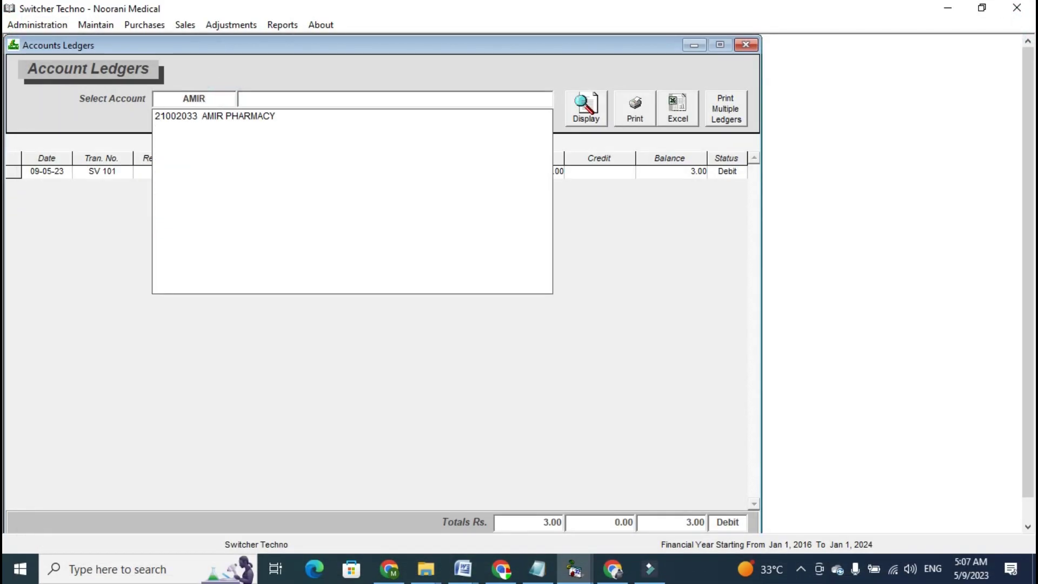
{"action": "key", "text": "Down"}
{"action": "key", "text": "Return"}
{"action": "left_click", "coordinate": [568, 118]}
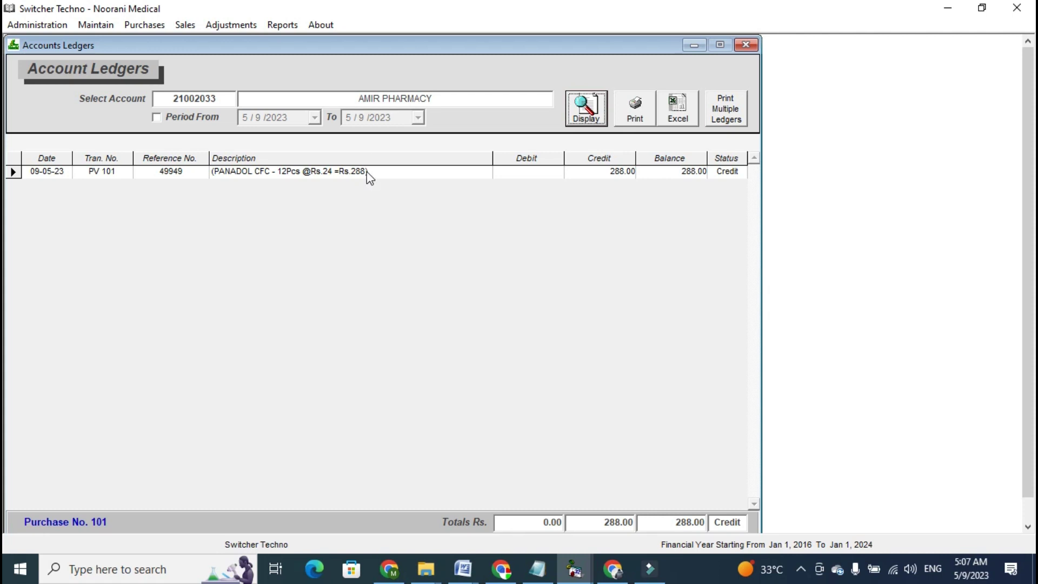
{"action": "left_click", "coordinate": [746, 45]}
Step: Display all purchases in the purchase register and check its total and period date options, and return to the main menu
{"action": "left_click", "coordinate": [443, 235]}
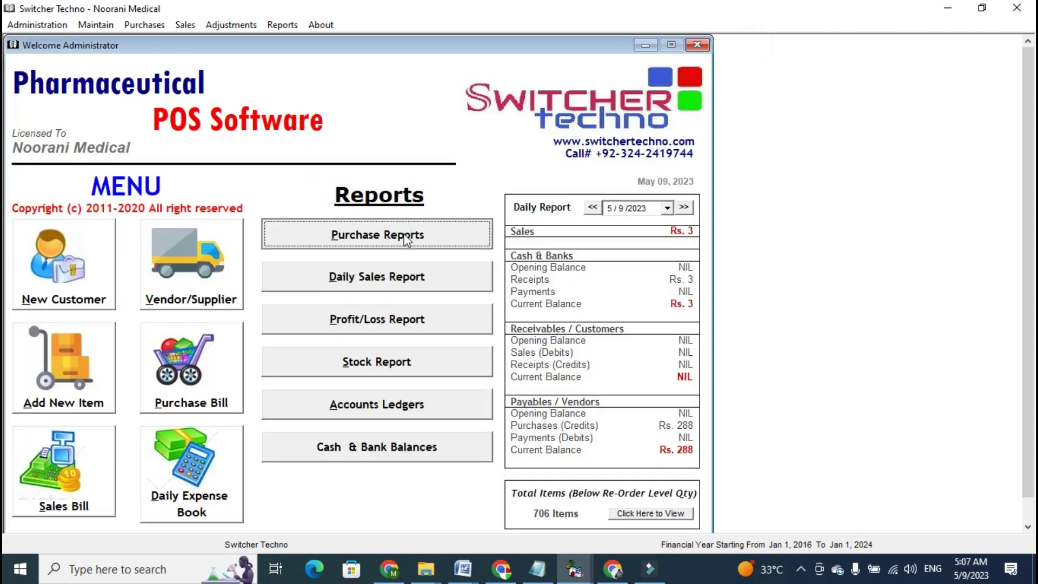
{"action": "left_click", "coordinate": [618, 122]}
{"action": "left_click", "coordinate": [605, 520]}
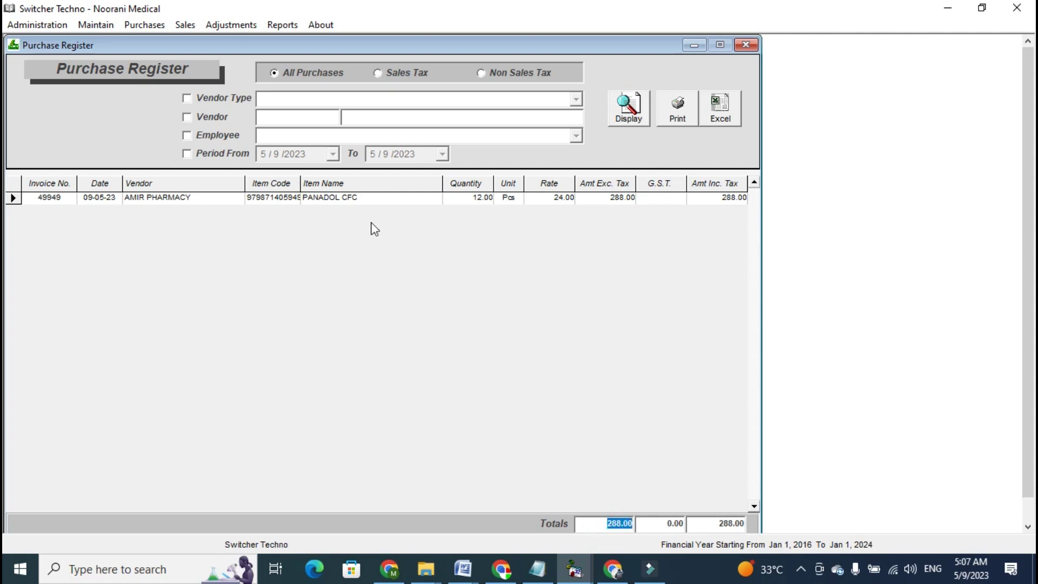
{"action": "left_click", "coordinate": [234, 156]}
{"action": "left_click", "coordinate": [333, 154]}
{"action": "left_click", "coordinate": [333, 154]}
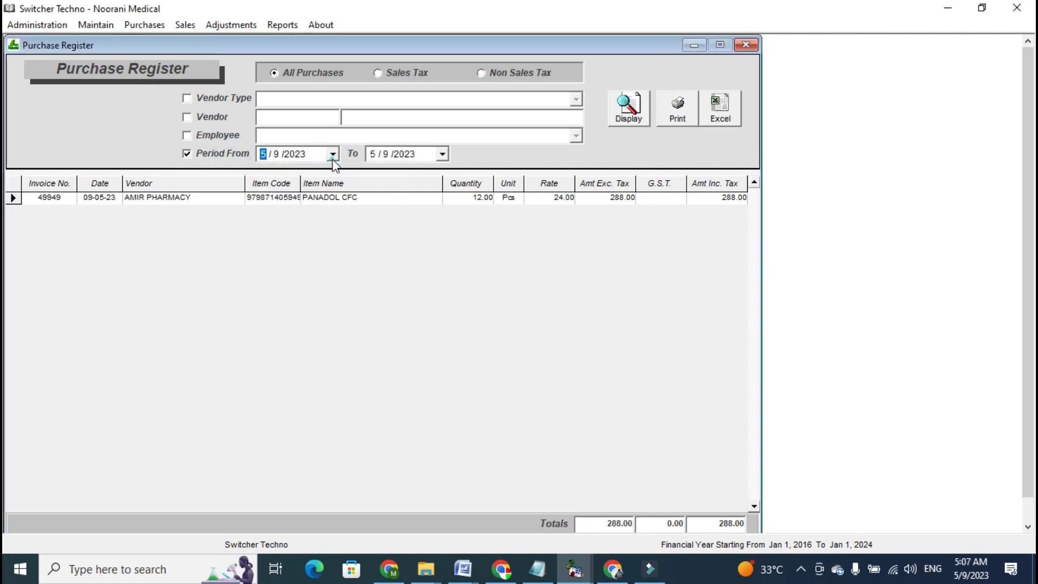
{"action": "left_click", "coordinate": [442, 154]}
{"action": "left_click", "coordinate": [442, 156]}
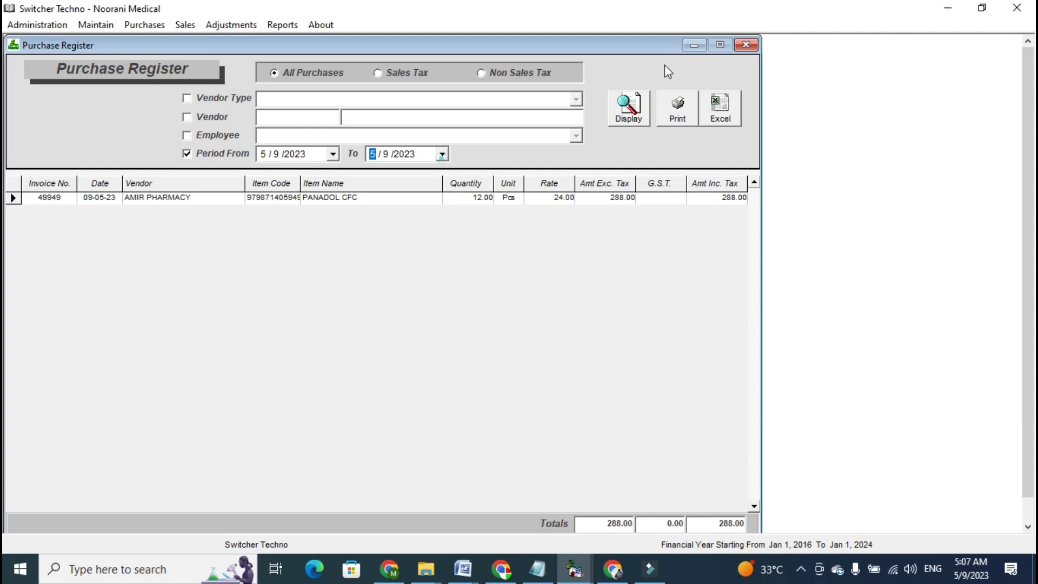
{"action": "left_click", "coordinate": [747, 44]}
Step: Display all sales in the sale register and check its total and period date option, and return to the main menu
{"action": "left_click", "coordinate": [377, 275]}
{"action": "left_click", "coordinate": [643, 121]}
{"action": "left_click", "coordinate": [621, 524]}
{"action": "left_click", "coordinate": [219, 227]}
{"action": "left_click", "coordinate": [332, 226]}
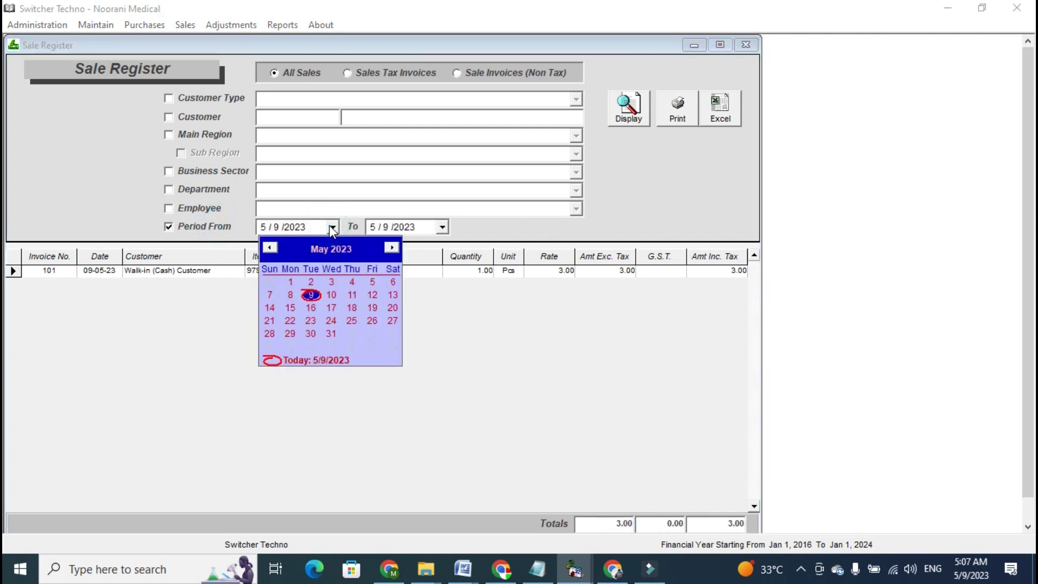
{"action": "left_click", "coordinate": [332, 227]}
{"action": "left_click", "coordinate": [216, 227]}
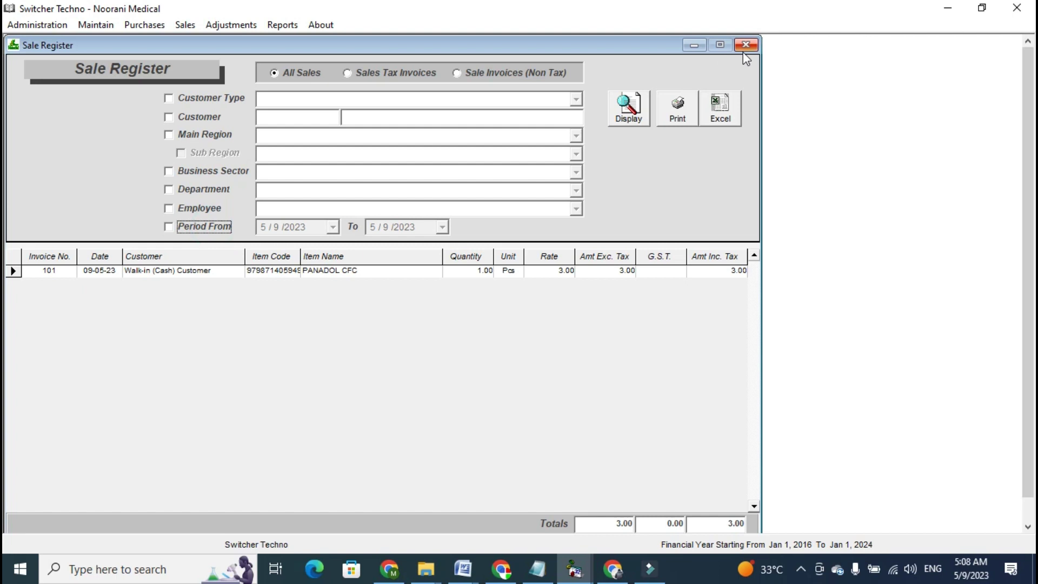
{"action": "left_click", "coordinate": [745, 45]}
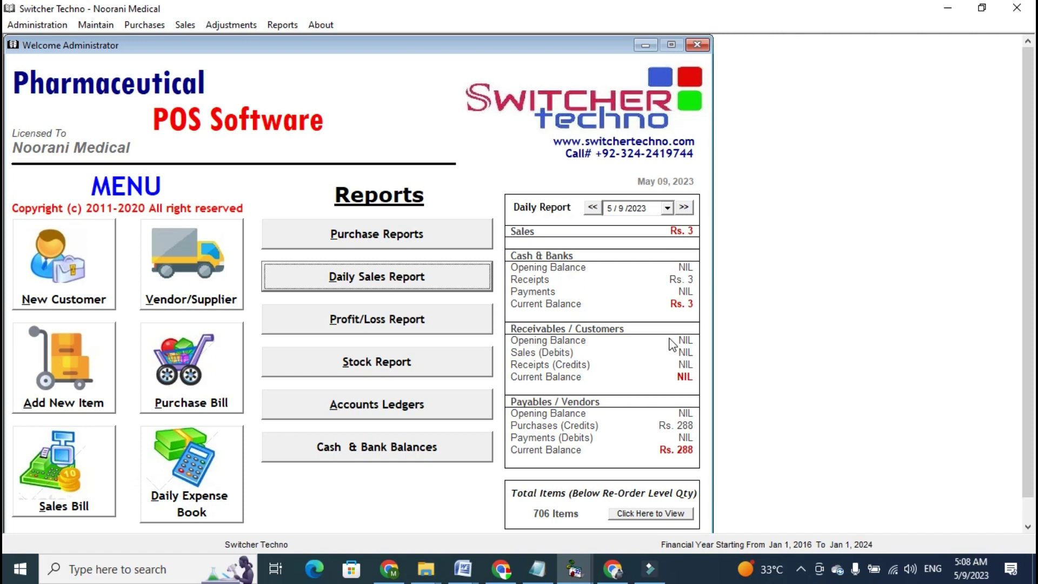
{"action": "left_click", "coordinate": [282, 24]}
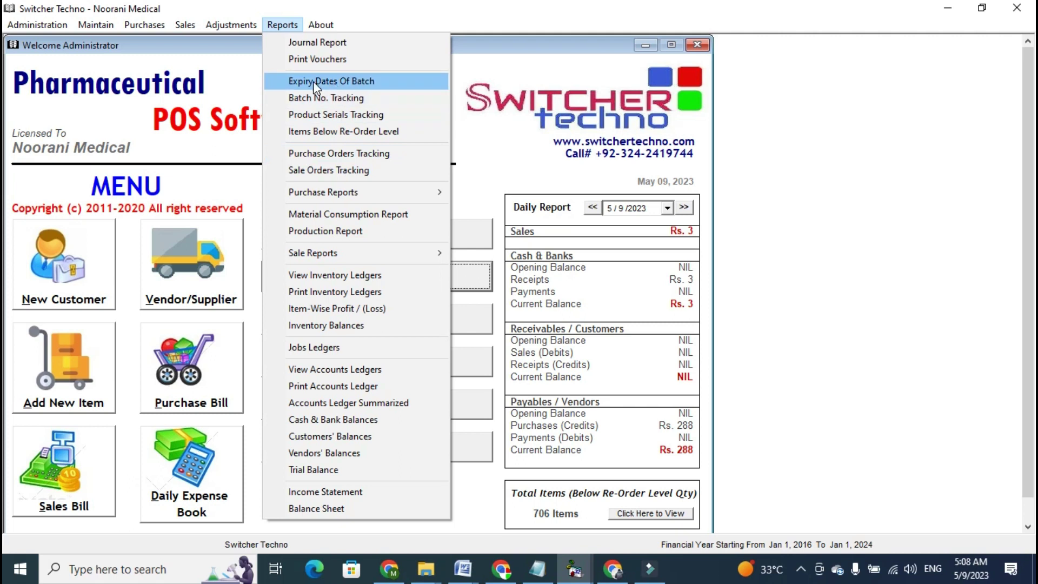
{"action": "left_click", "coordinate": [489, 134]}
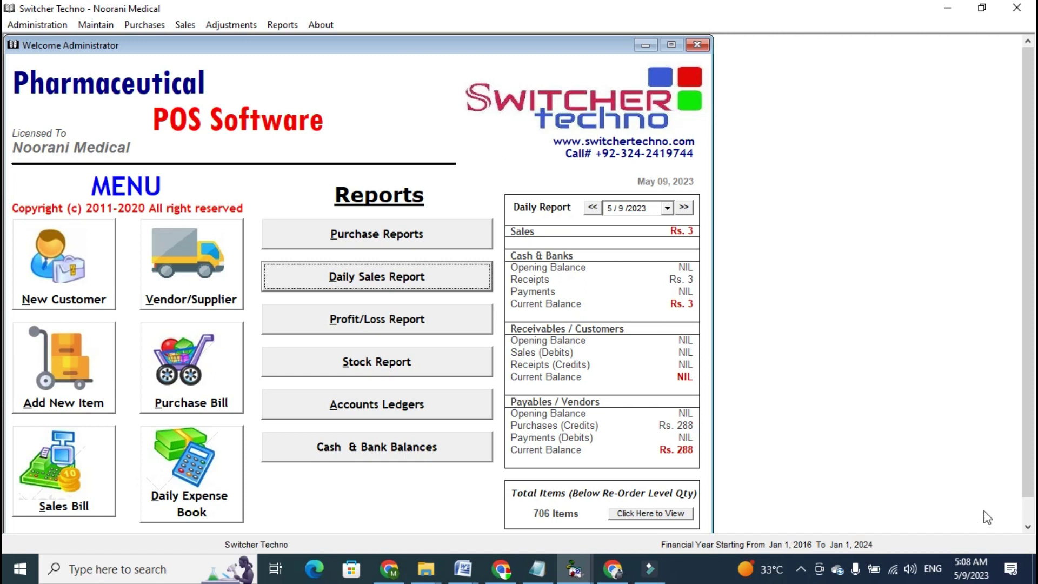
{"action": "scroll", "coordinate": [988, 518], "scroll_direction": "down", "scroll_amount": 1}
{"action": "left_click", "coordinate": [802, 563]}
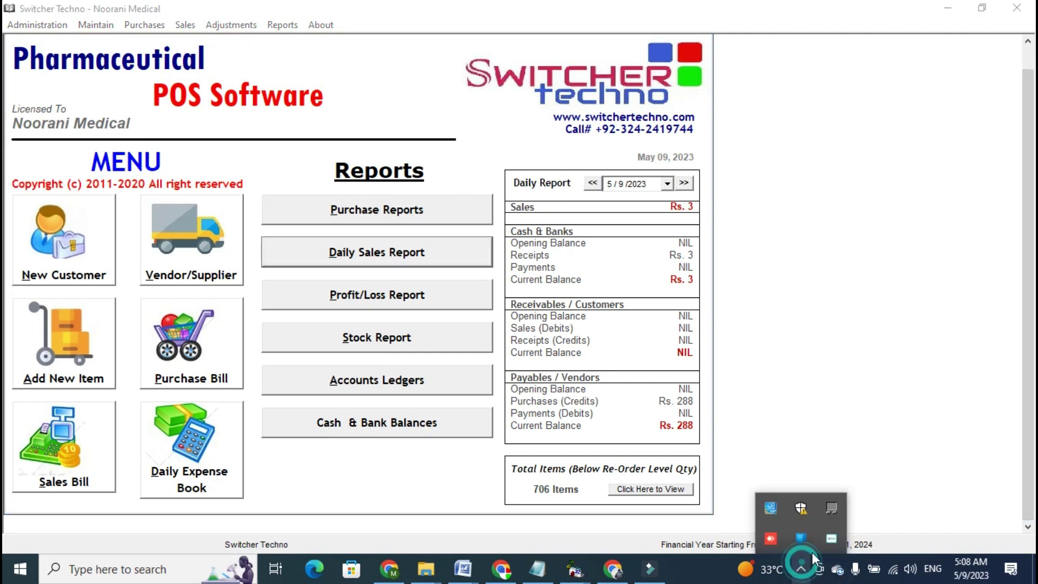